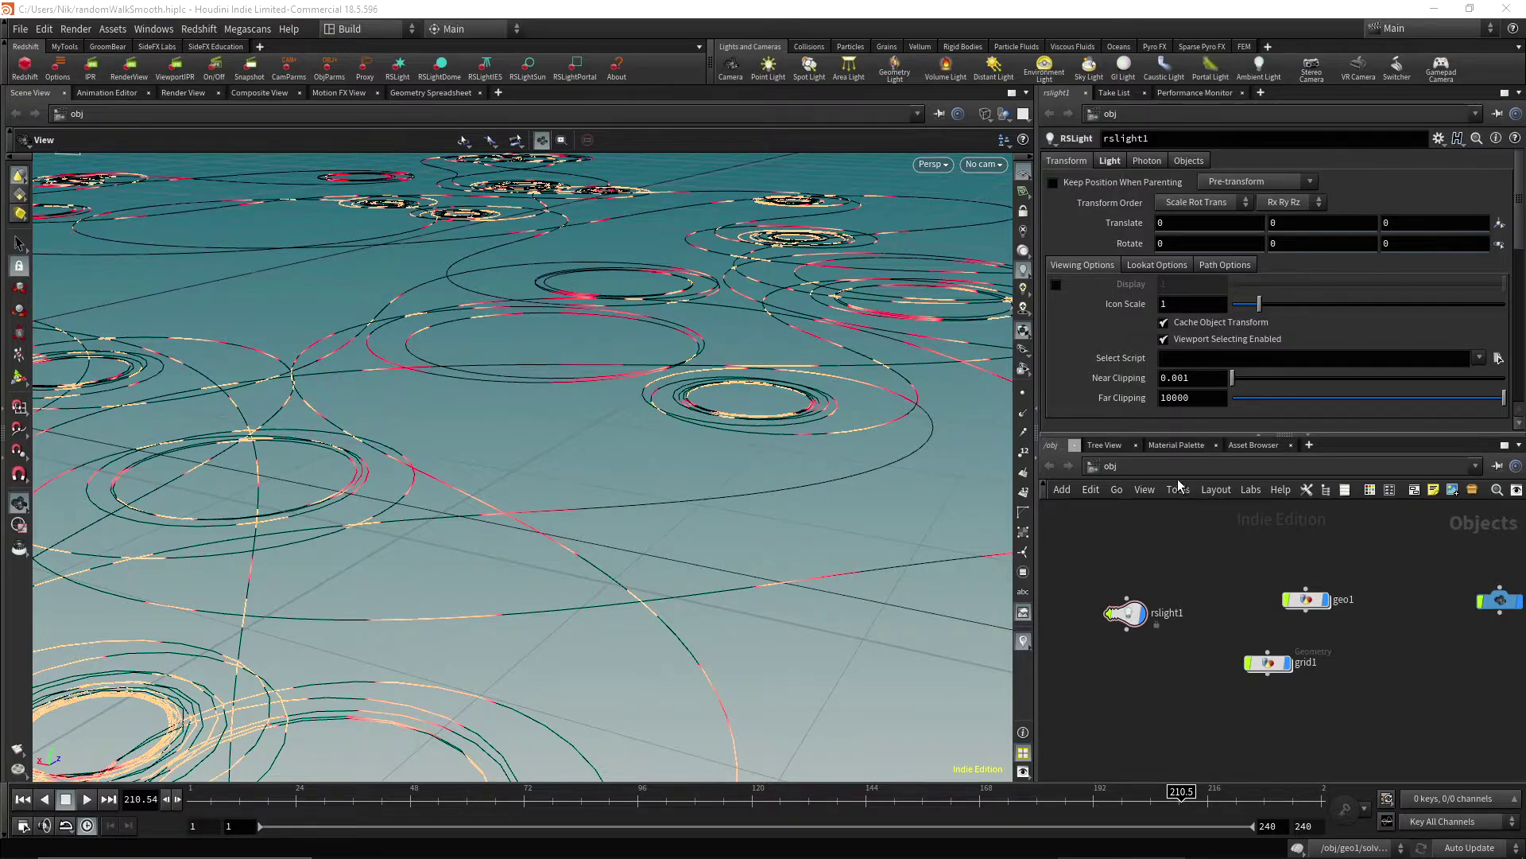
# Nudge grid1 and inspect ParticleAttributeLookup1's settings in the material builder
pyautogui.click(1155, 465)
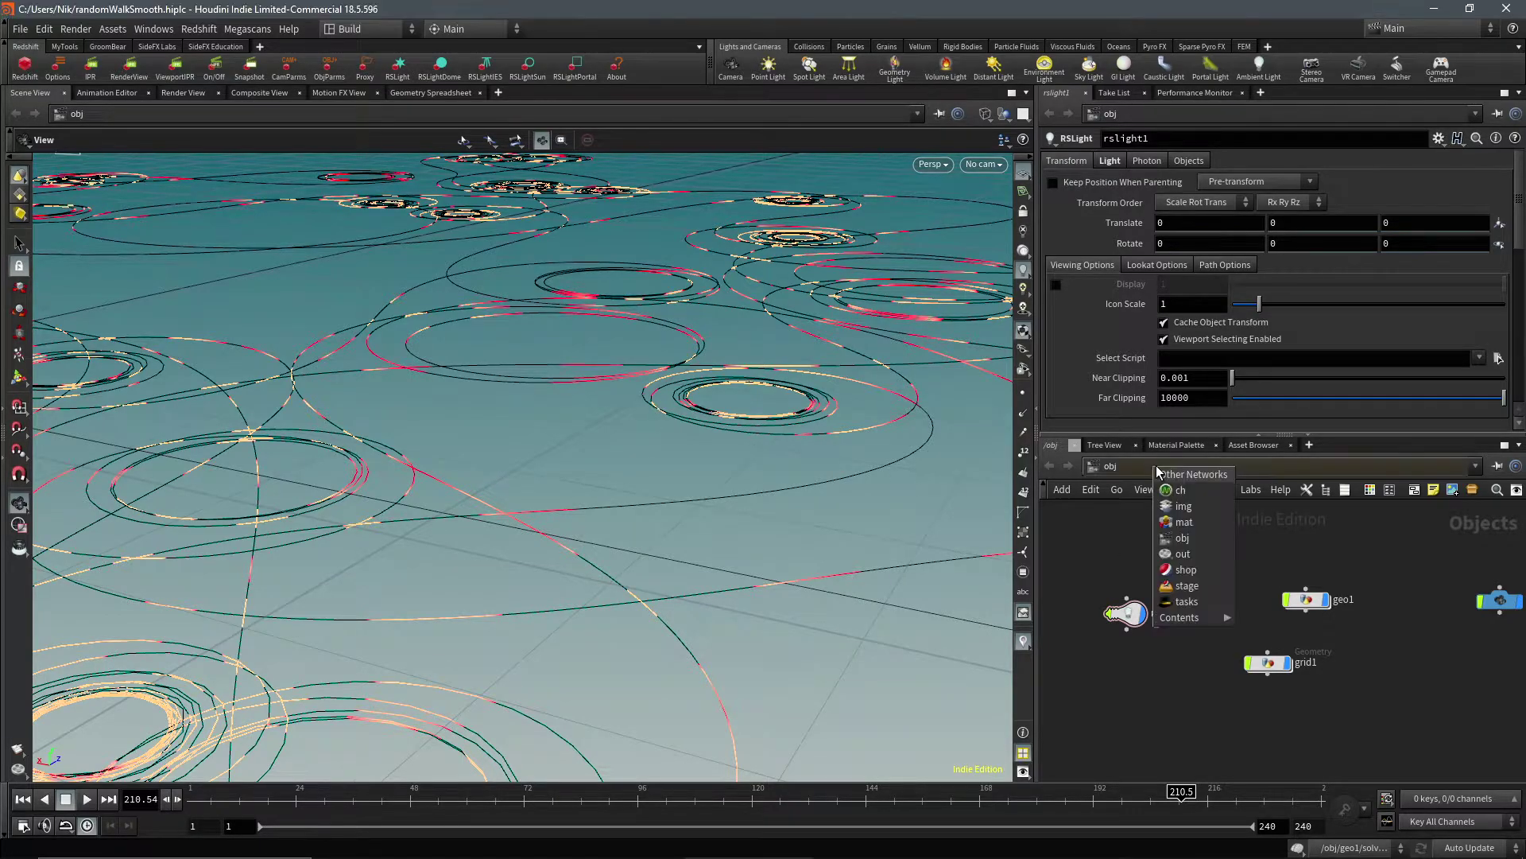
pyautogui.click(1381, 542)
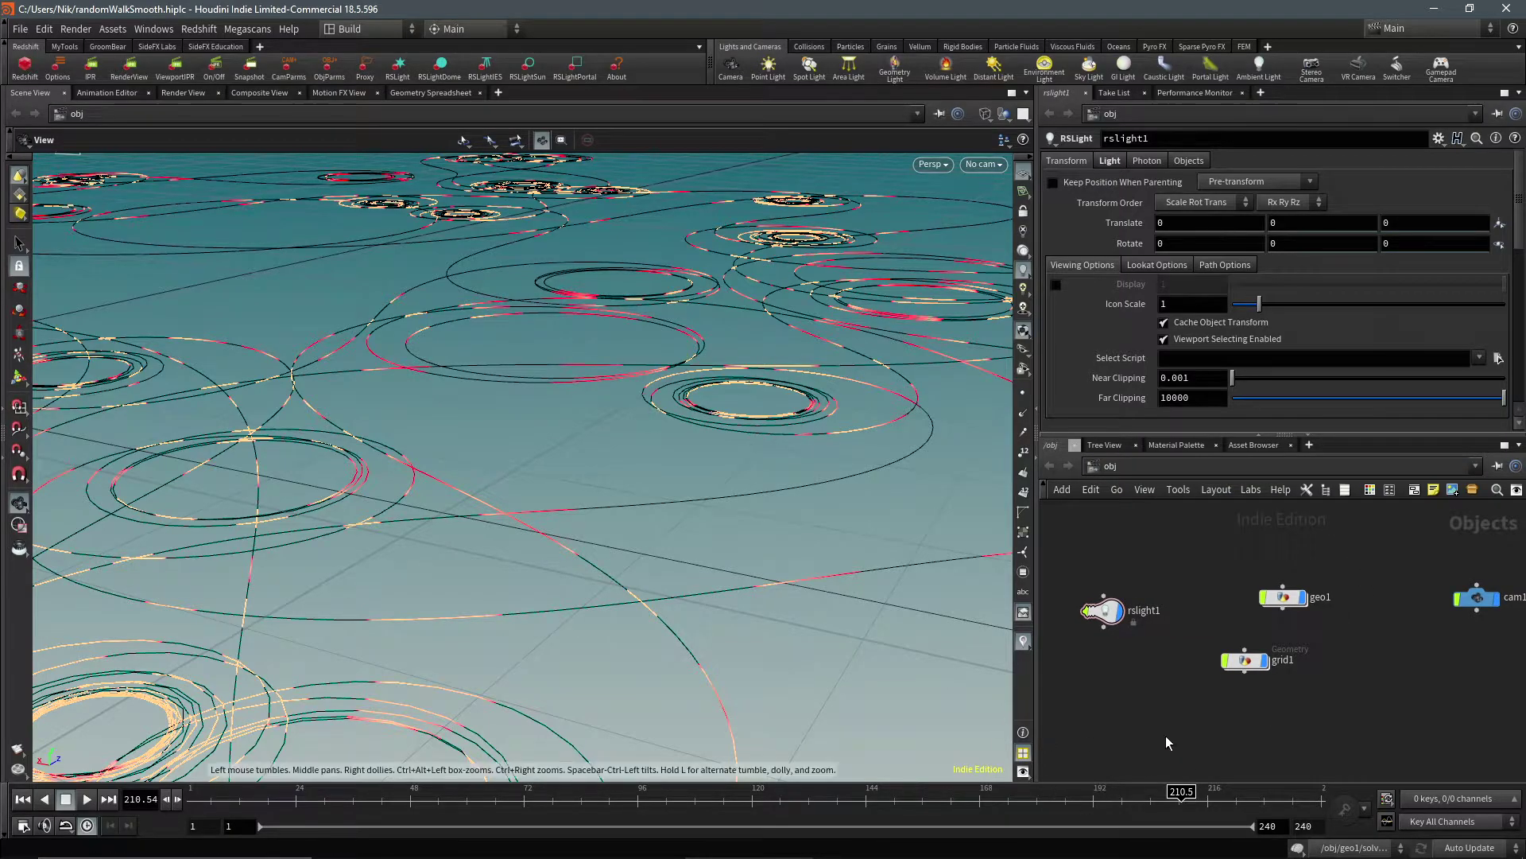
pyautogui.moveTo(1251, 669); pyautogui.dragTo(1268, 675)
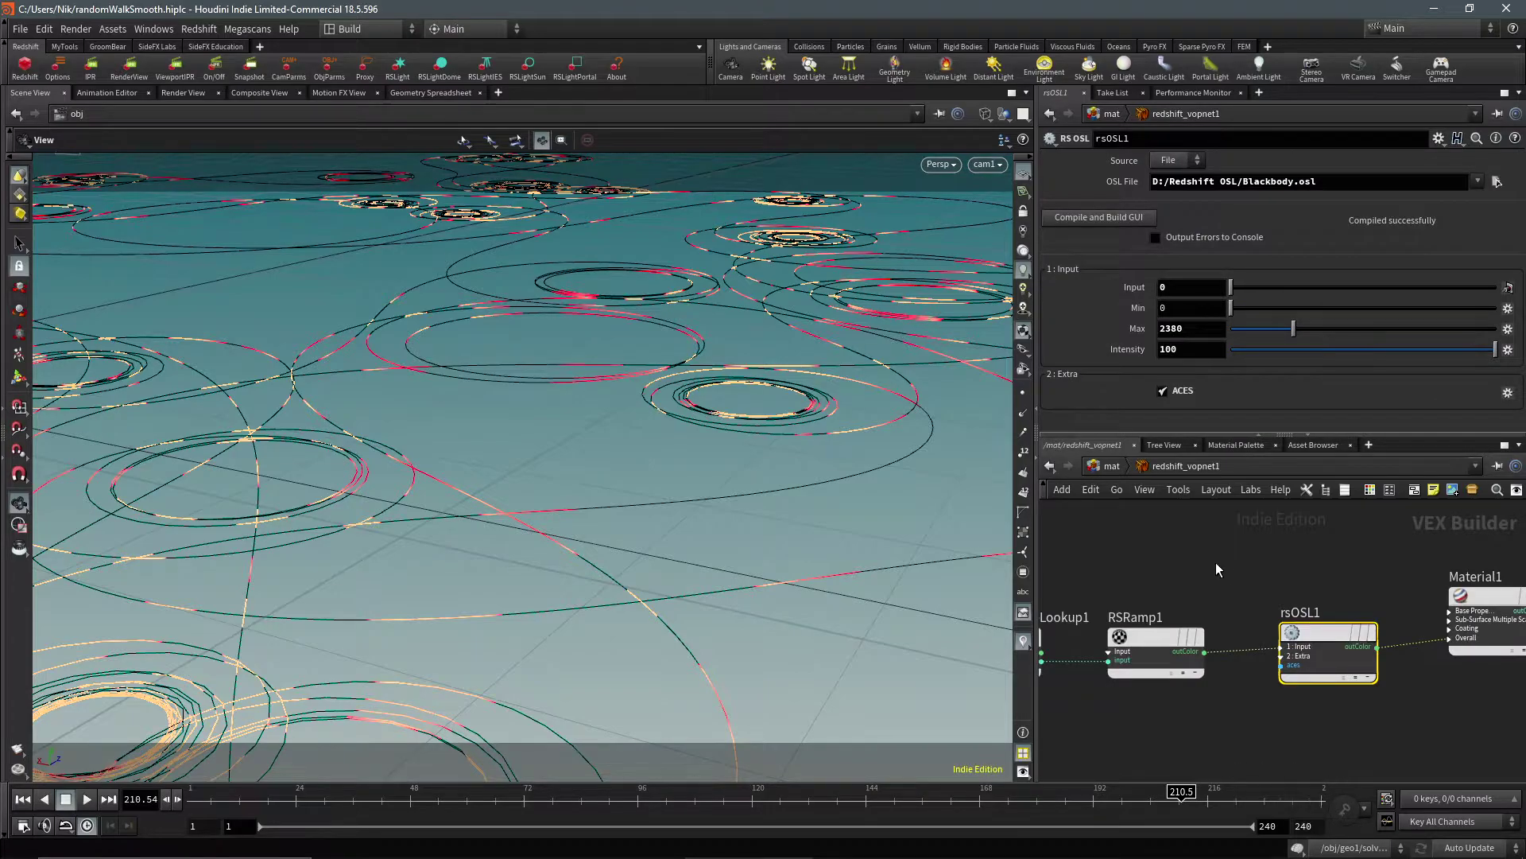
pyautogui.scroll(2, 1285, 574)
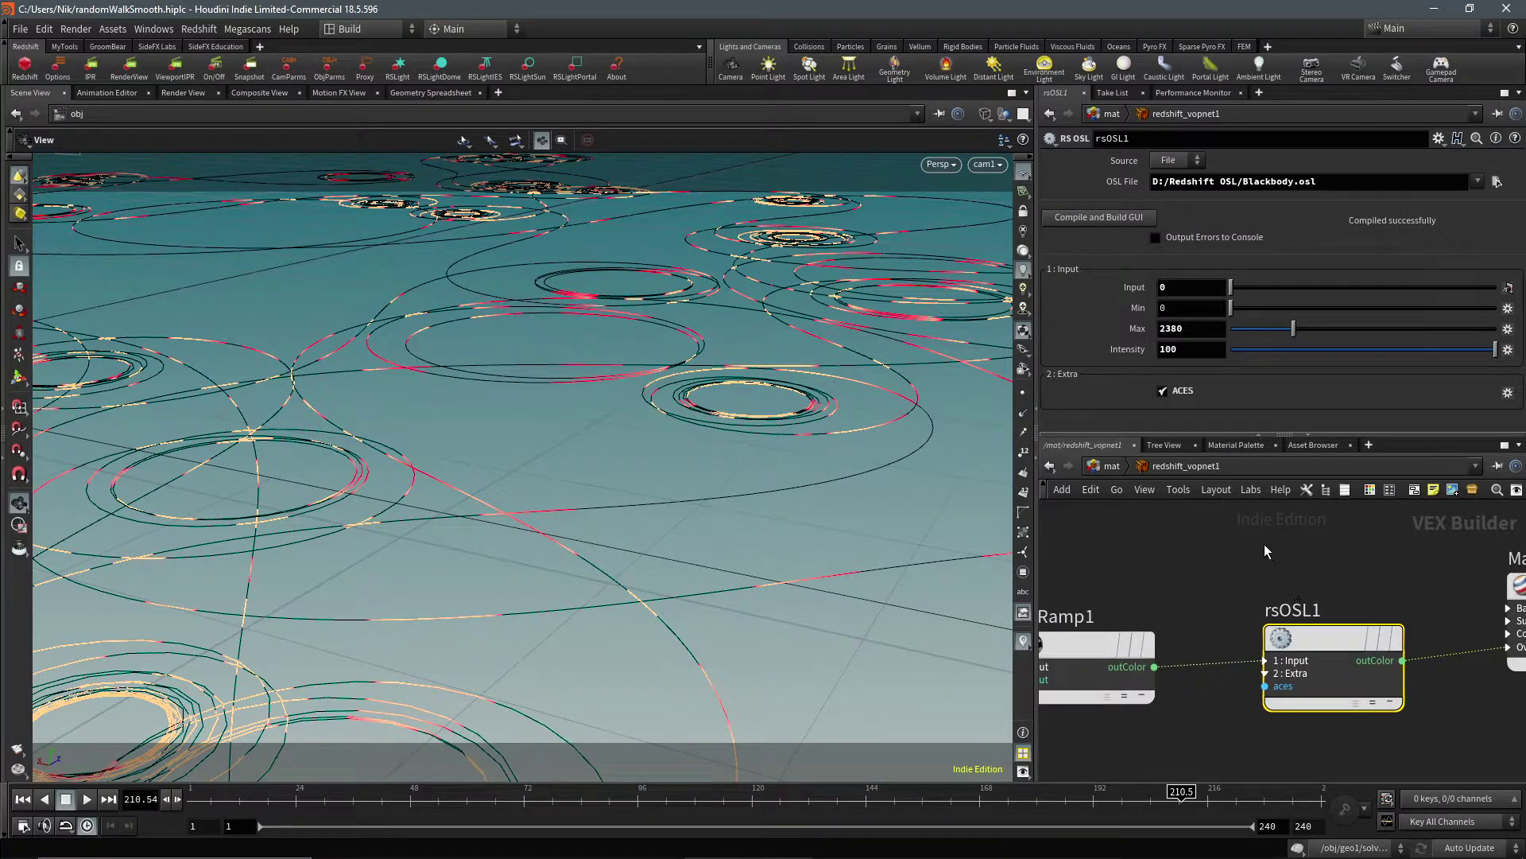
pyautogui.scroll(-2, 1196, 557)
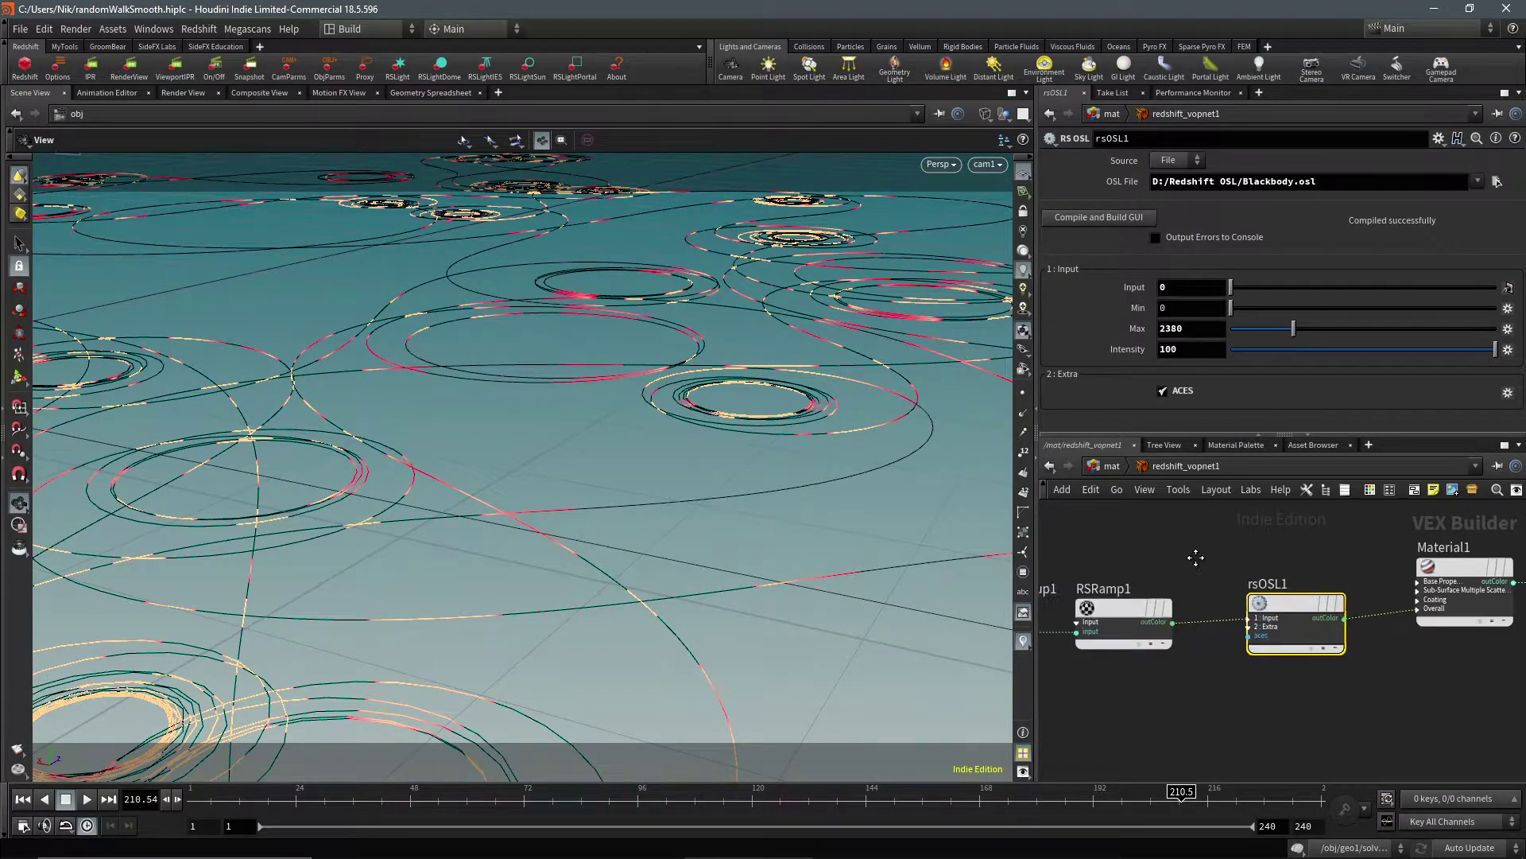
pyautogui.moveTo(1195, 557); pyautogui.dragTo(1401, 571, button='middle')
pyautogui.click(1162, 627)
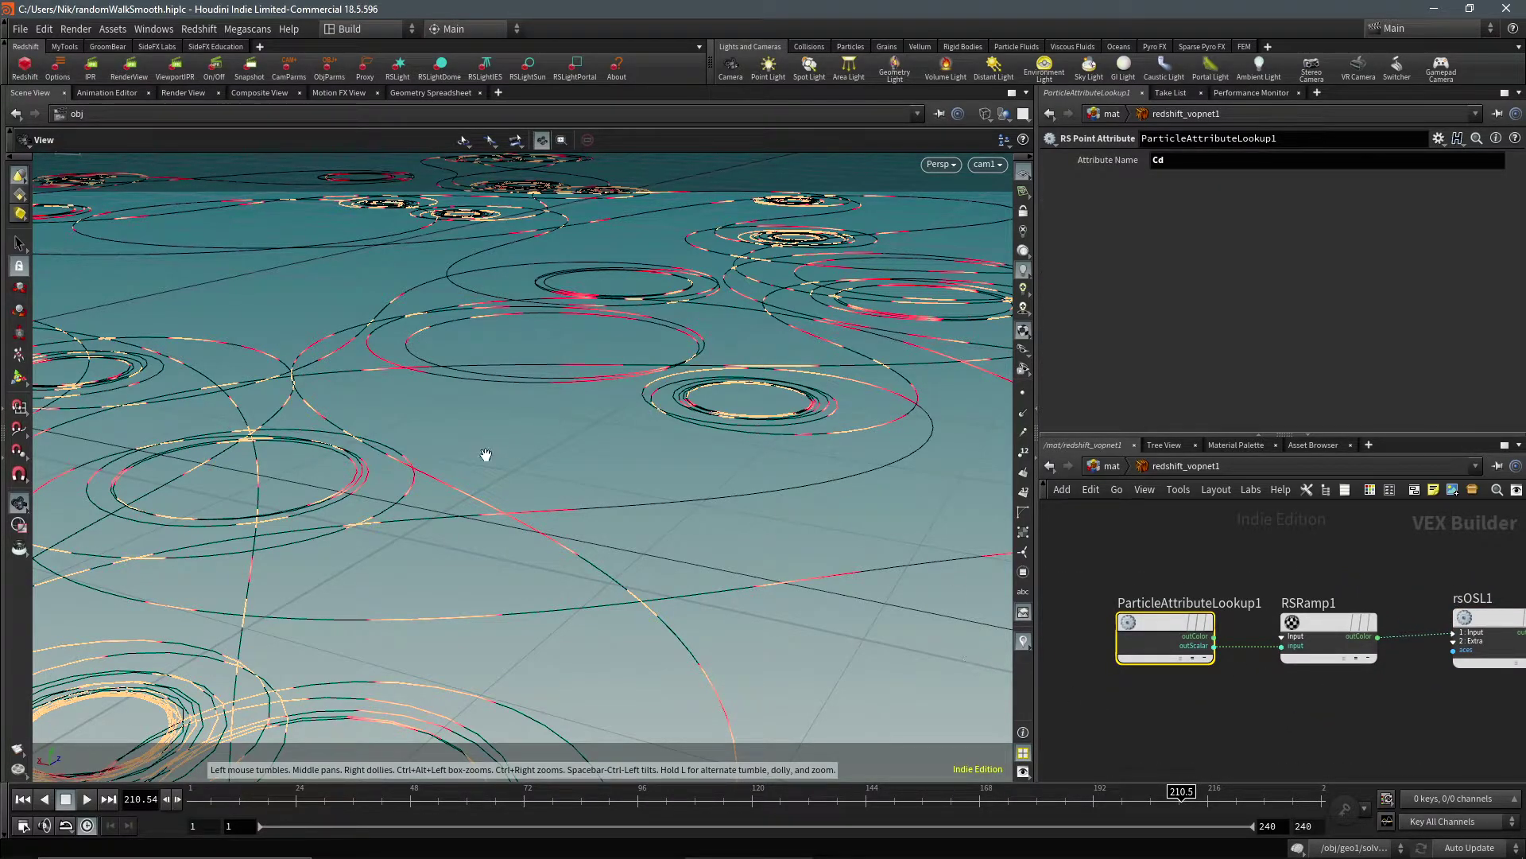
# Leave the material builder for the object network and dive into geo1
pyautogui.click(1111, 466)
pyautogui.click(1147, 466)
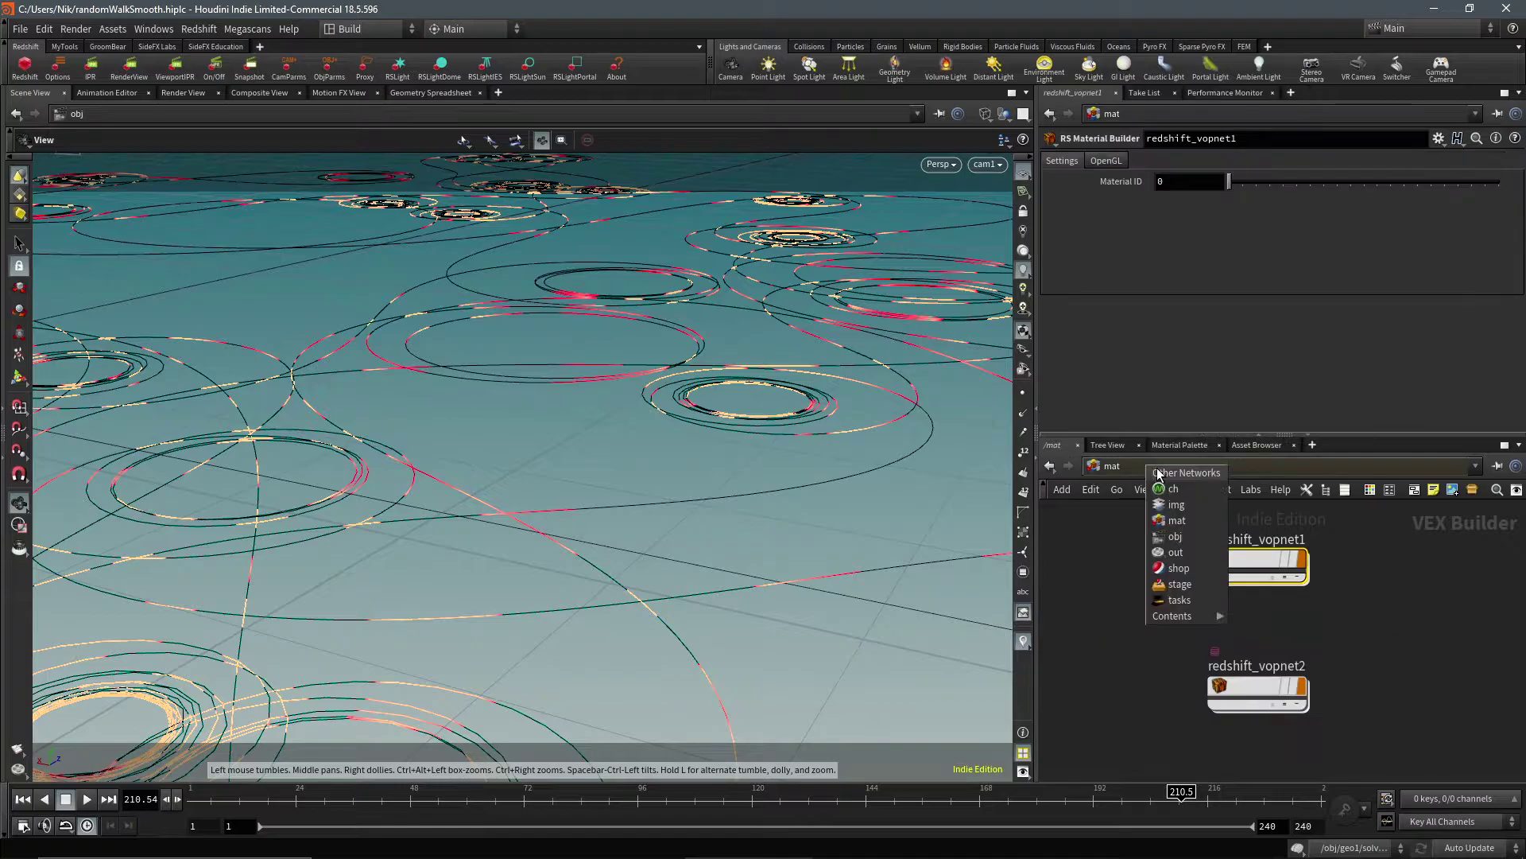
pyautogui.click(1199, 535)
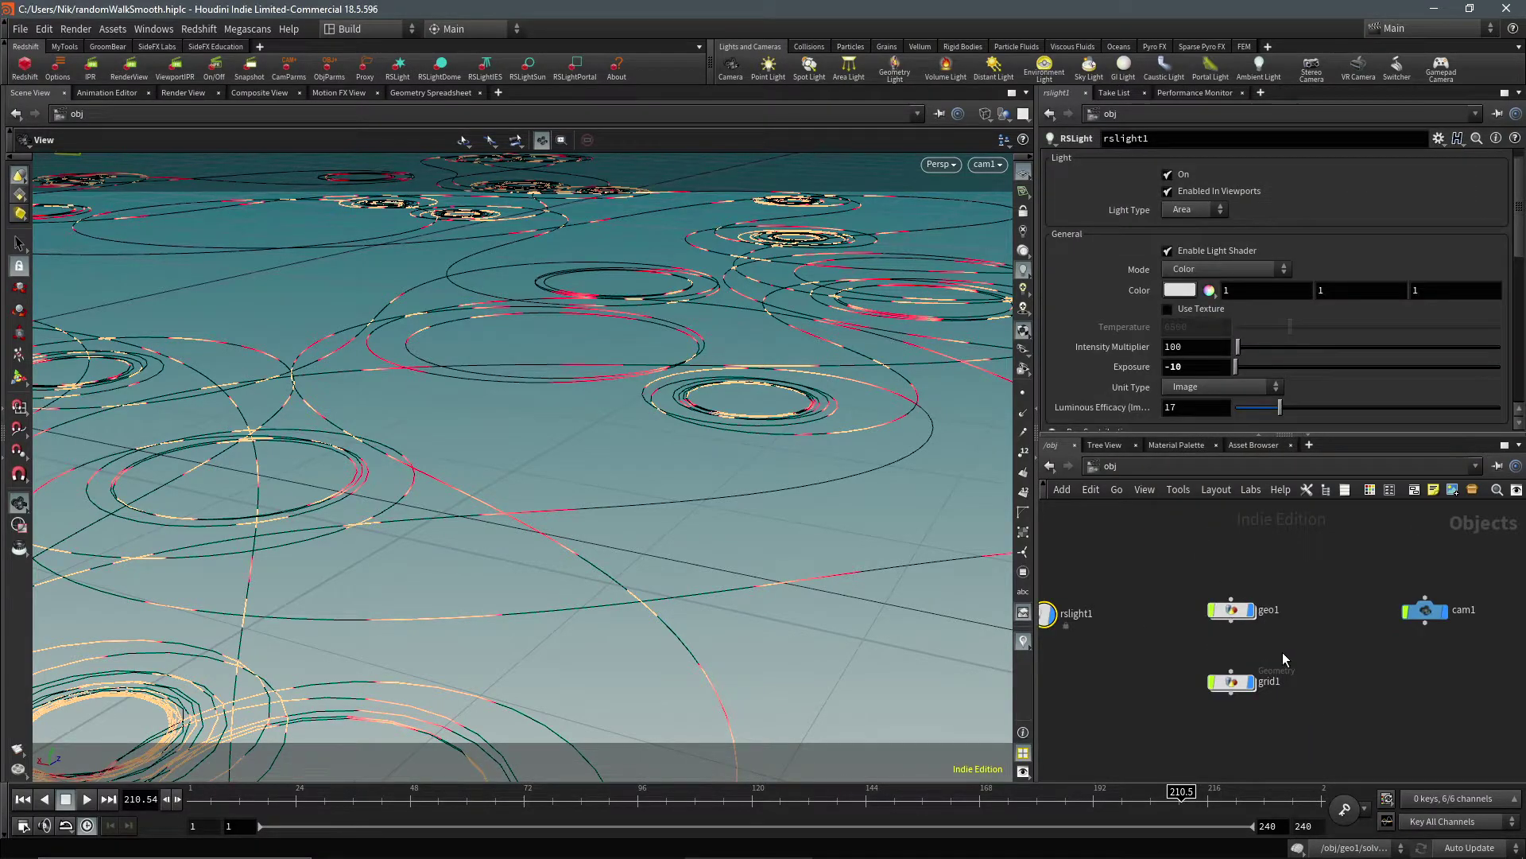
pyautogui.click(1239, 620)
pyautogui.doubleClick(1239, 620)
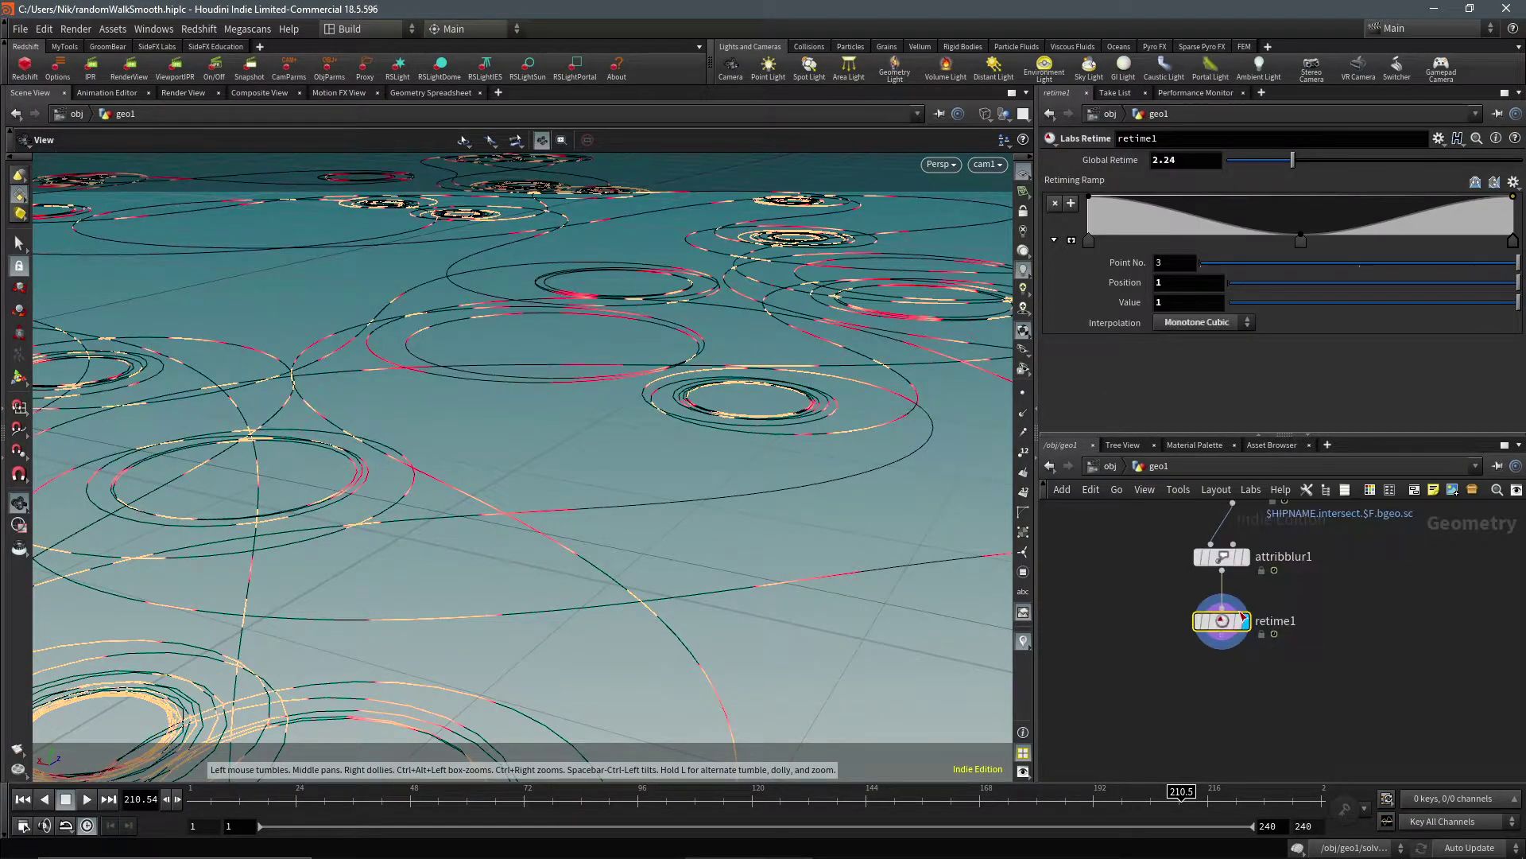
# Inspect intersectionanalysis1 and attribtransfer1 (kernel radius 10, distance threshold 0.03)
pyautogui.scroll(2, 1242, 616)
pyautogui.moveTo(1242, 616); pyautogui.dragTo(1320, 682, button='middle')
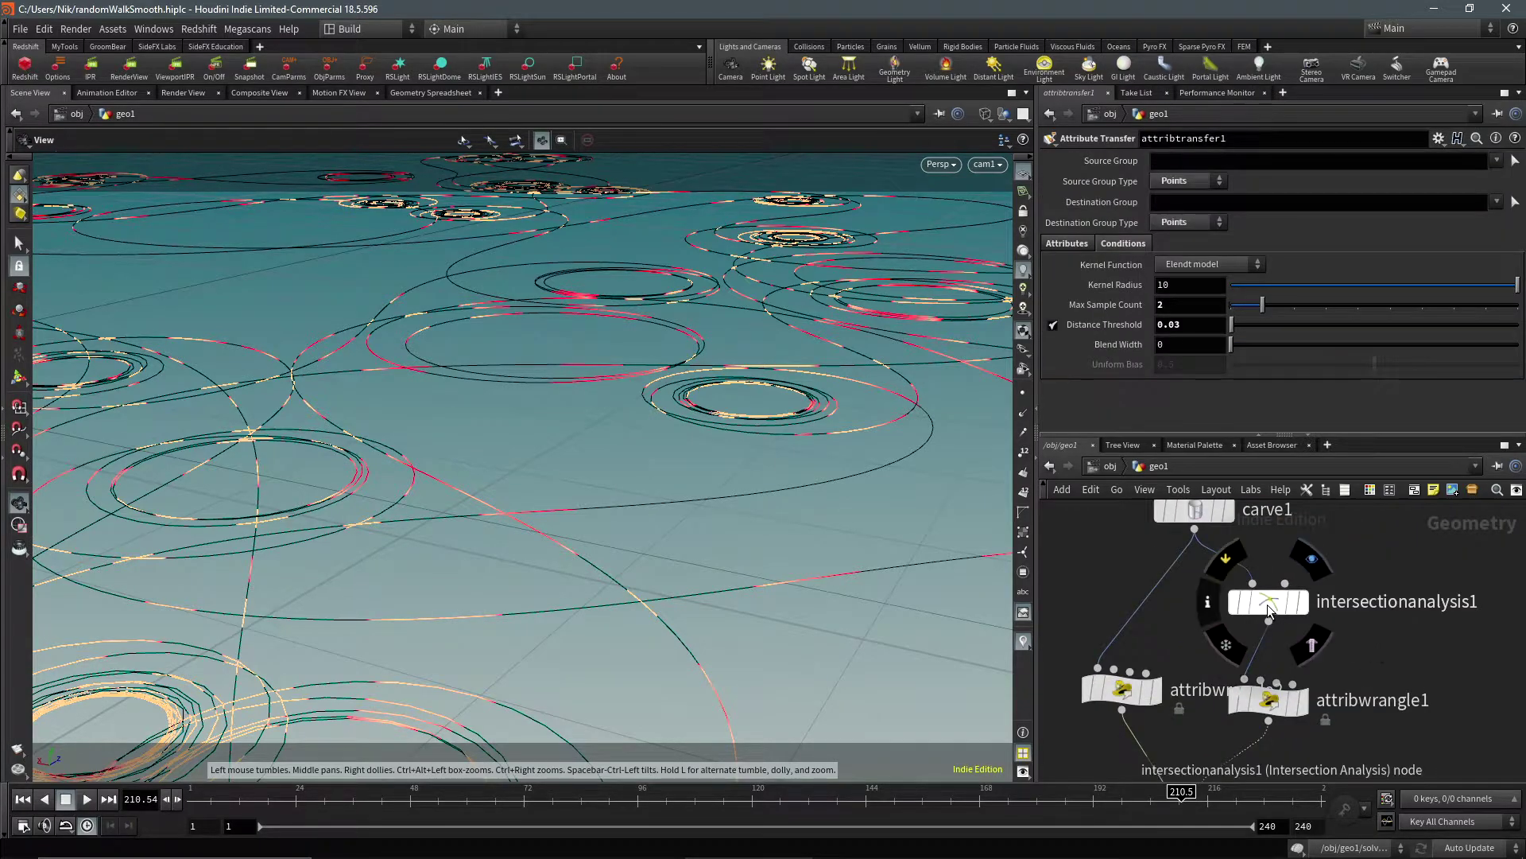
pyautogui.click(1267, 606)
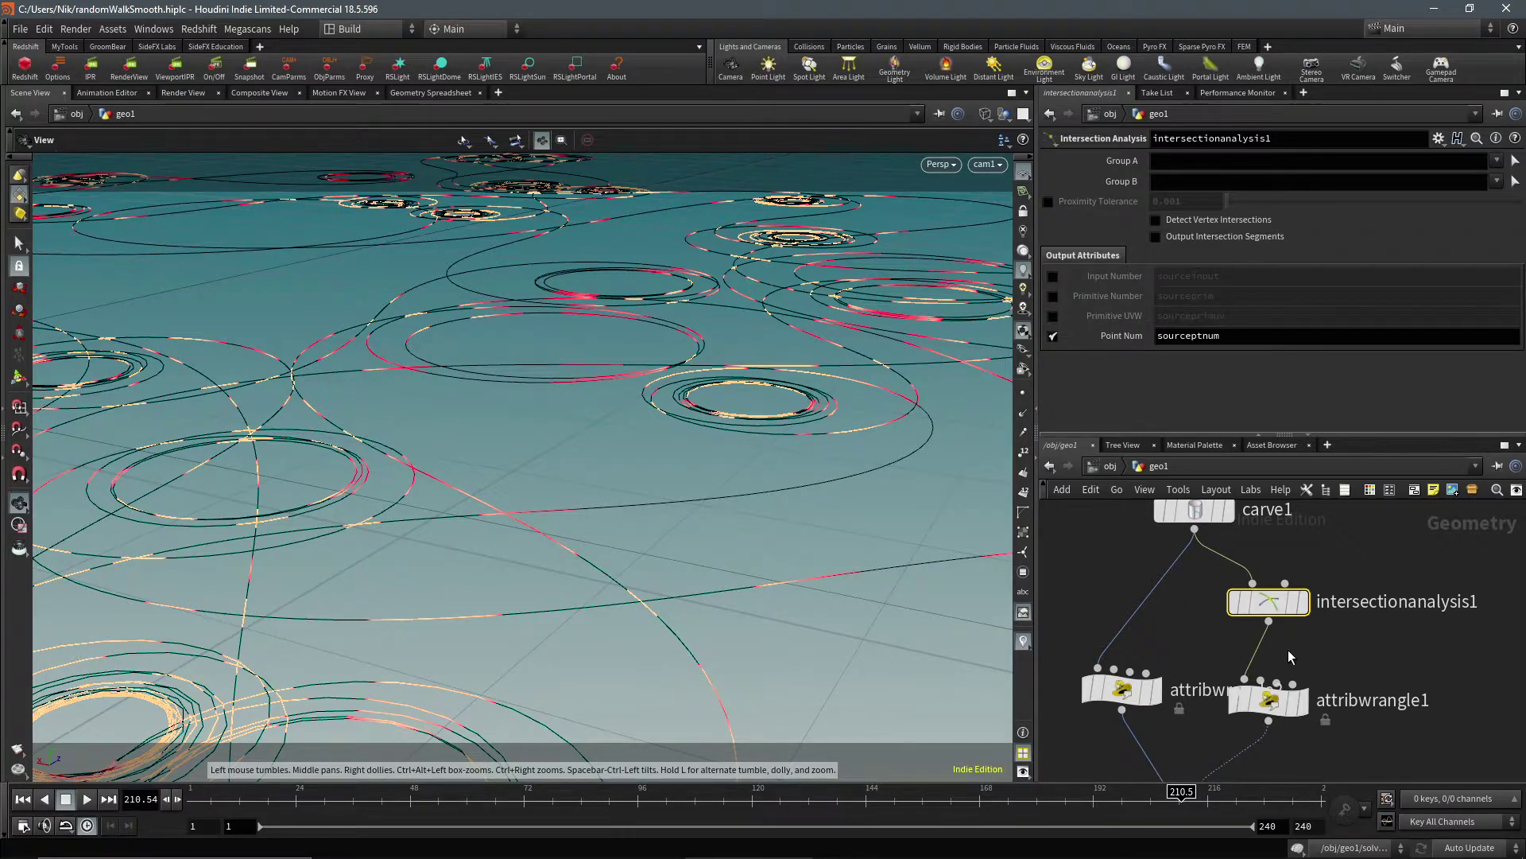
pyautogui.moveTo(1288, 650); pyautogui.dragTo(1278, 553, button='middle')
pyautogui.click(1156, 717)
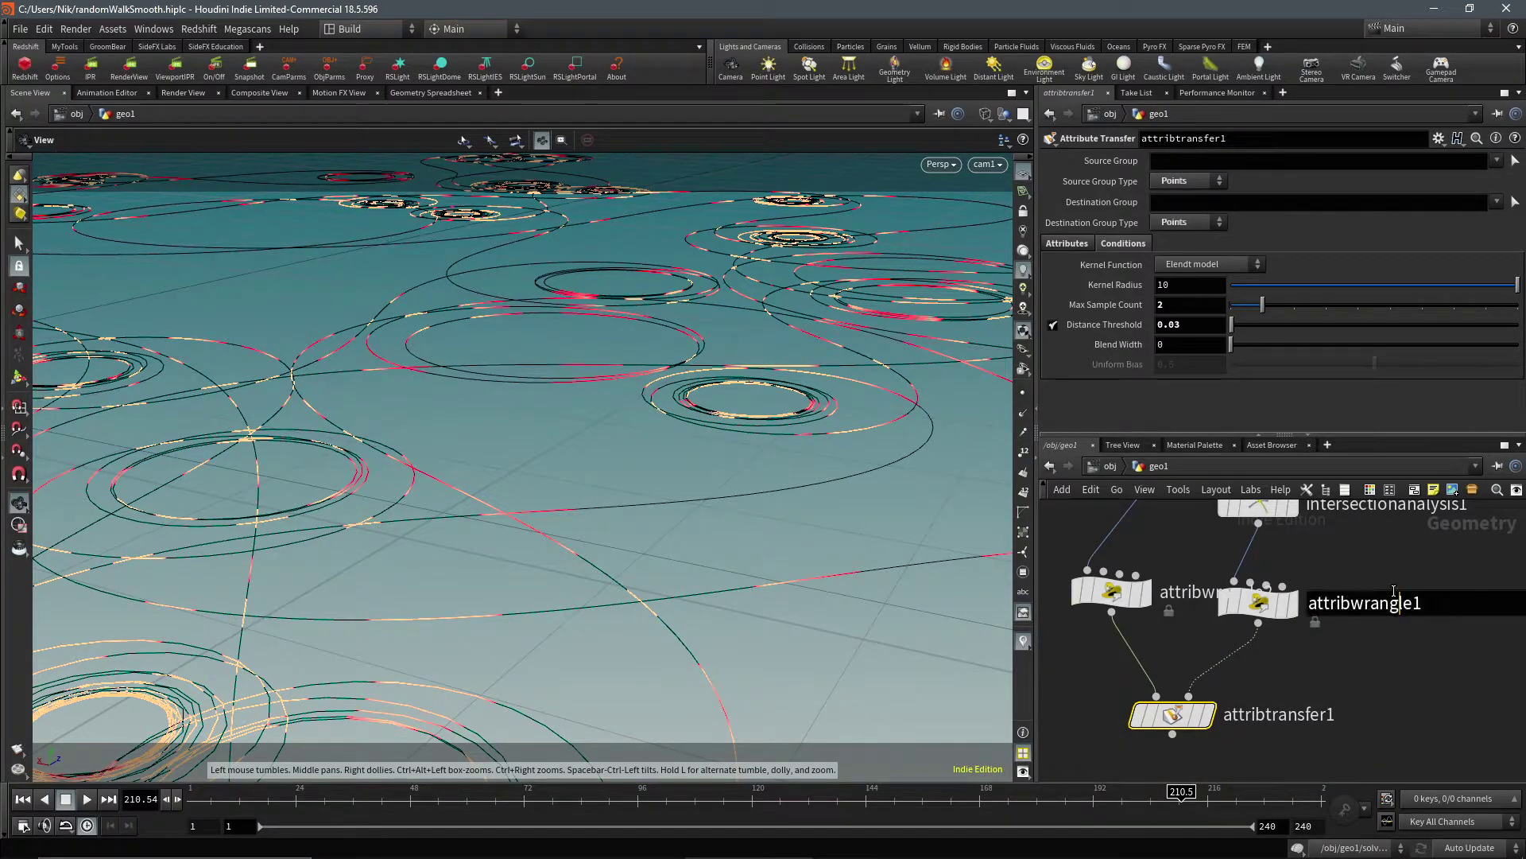
# Switch from /obj to the mat network through the path bar's Other Networks list
pyautogui.click(1109, 470)
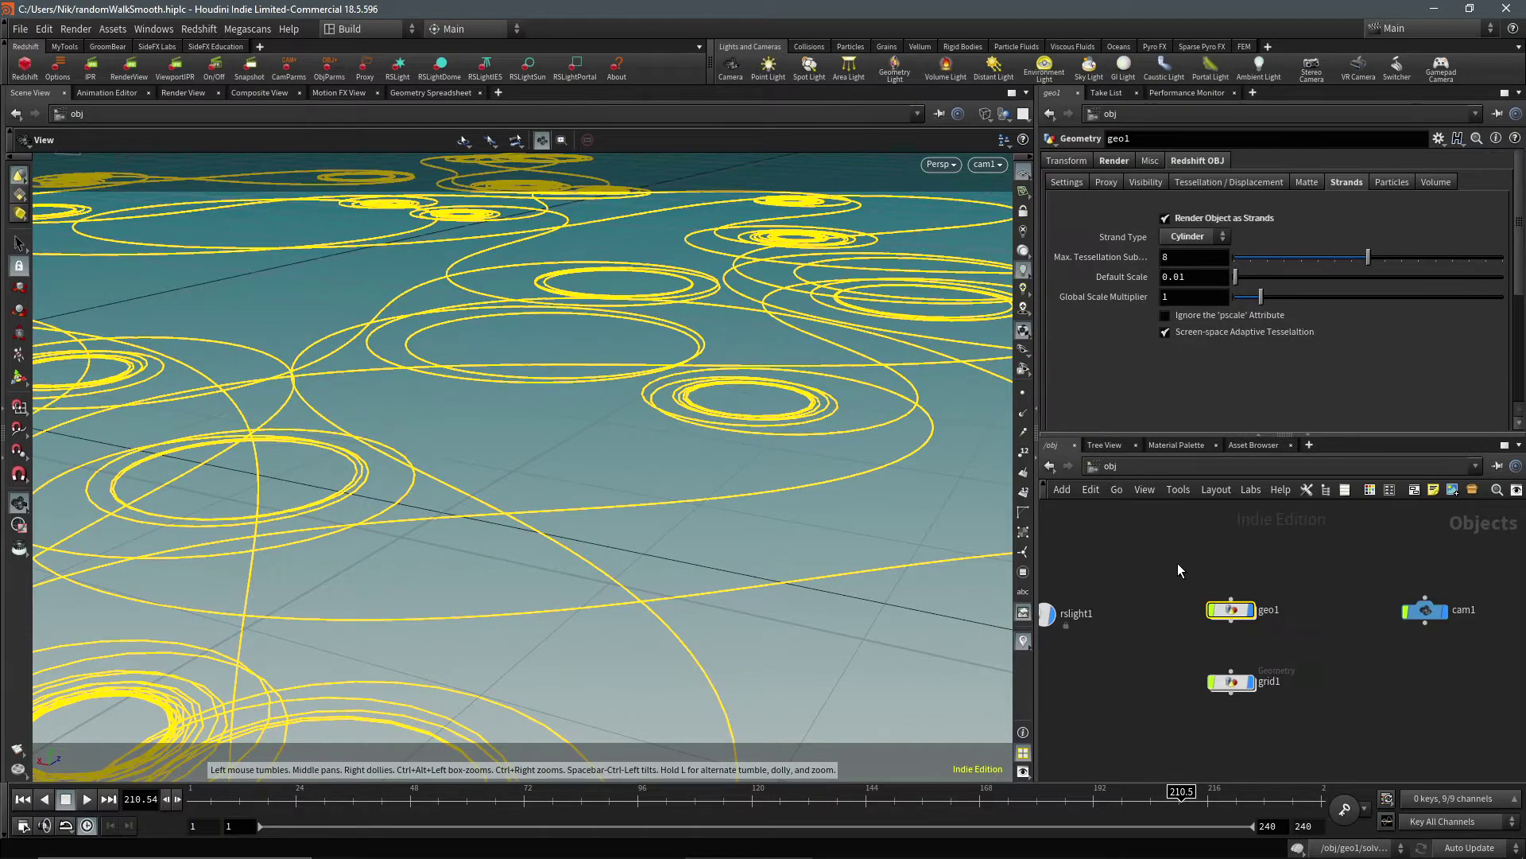
pyautogui.click(1152, 469)
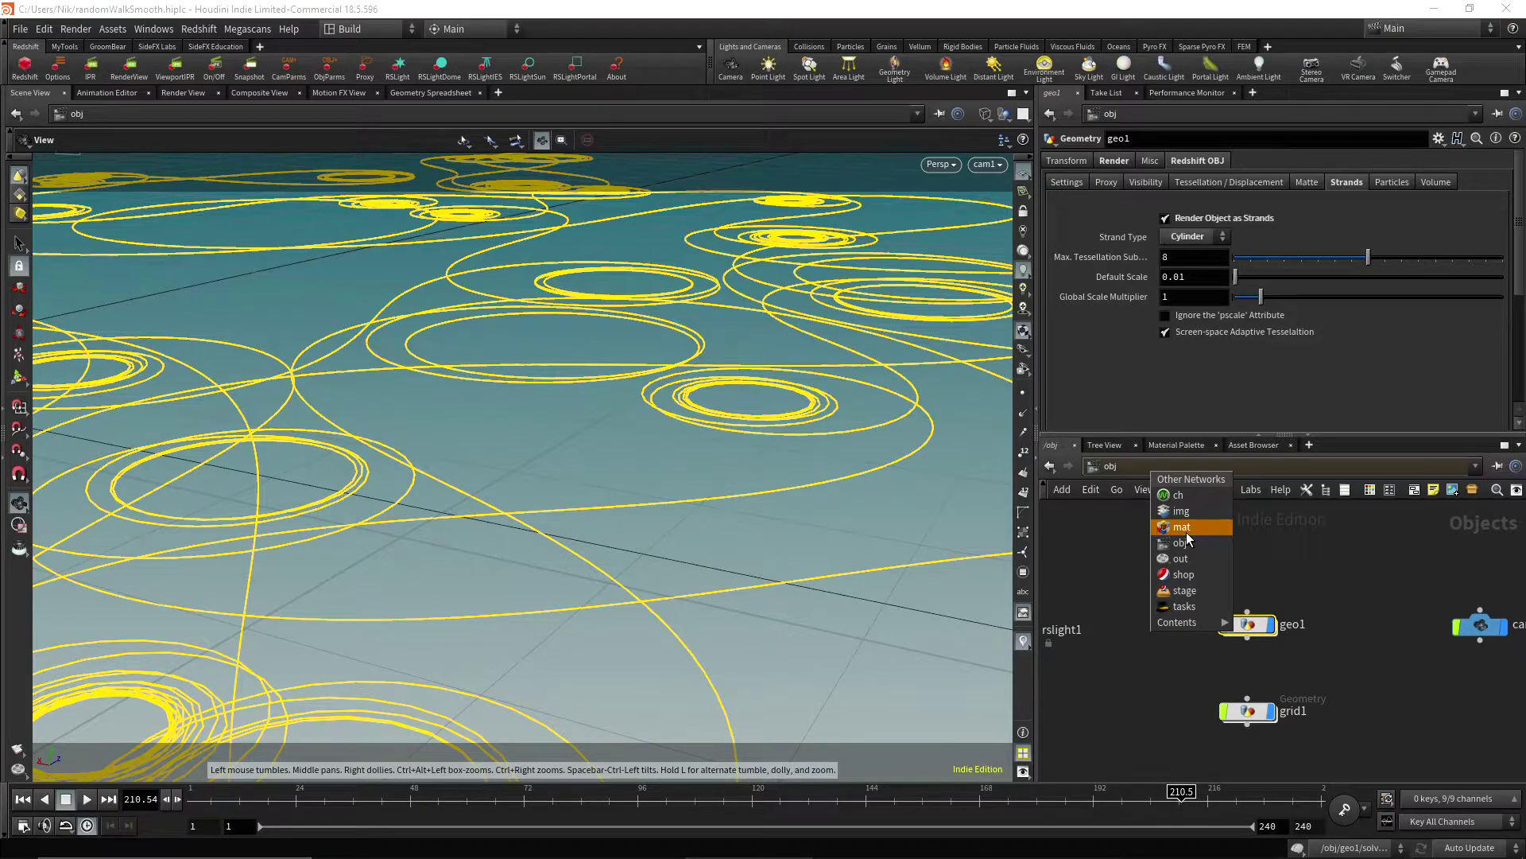
pyautogui.click(1185, 528)
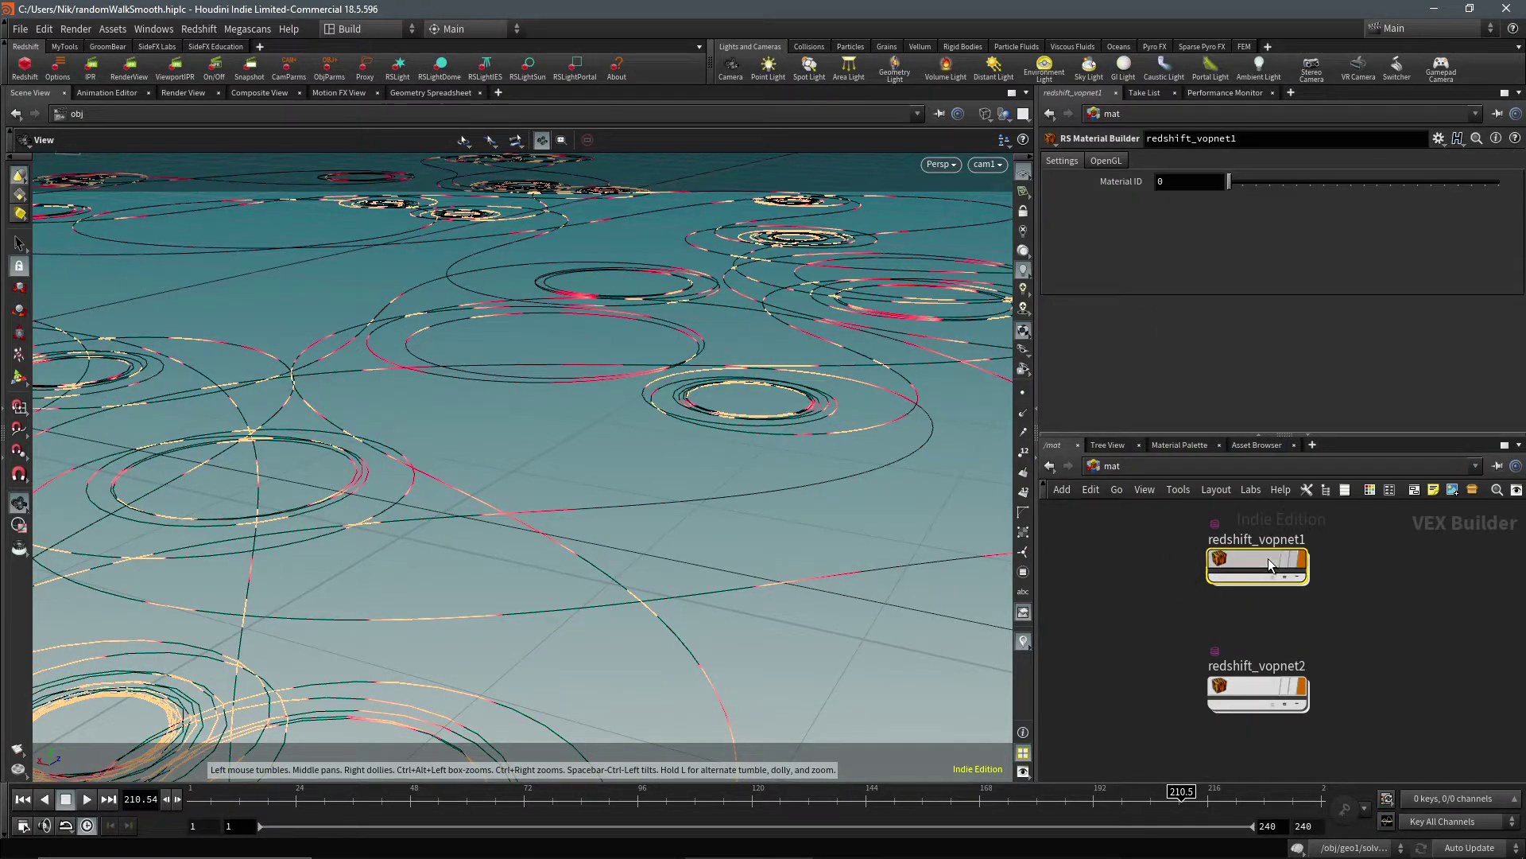
# Move ParticleAttributeLookup1 up and left, closer to RSRamp1
pyautogui.moveTo(1278, 585); pyautogui.dragTo(1113, 647, button='middle')
pyautogui.moveTo(1114, 647); pyautogui.dragTo(1081, 571)
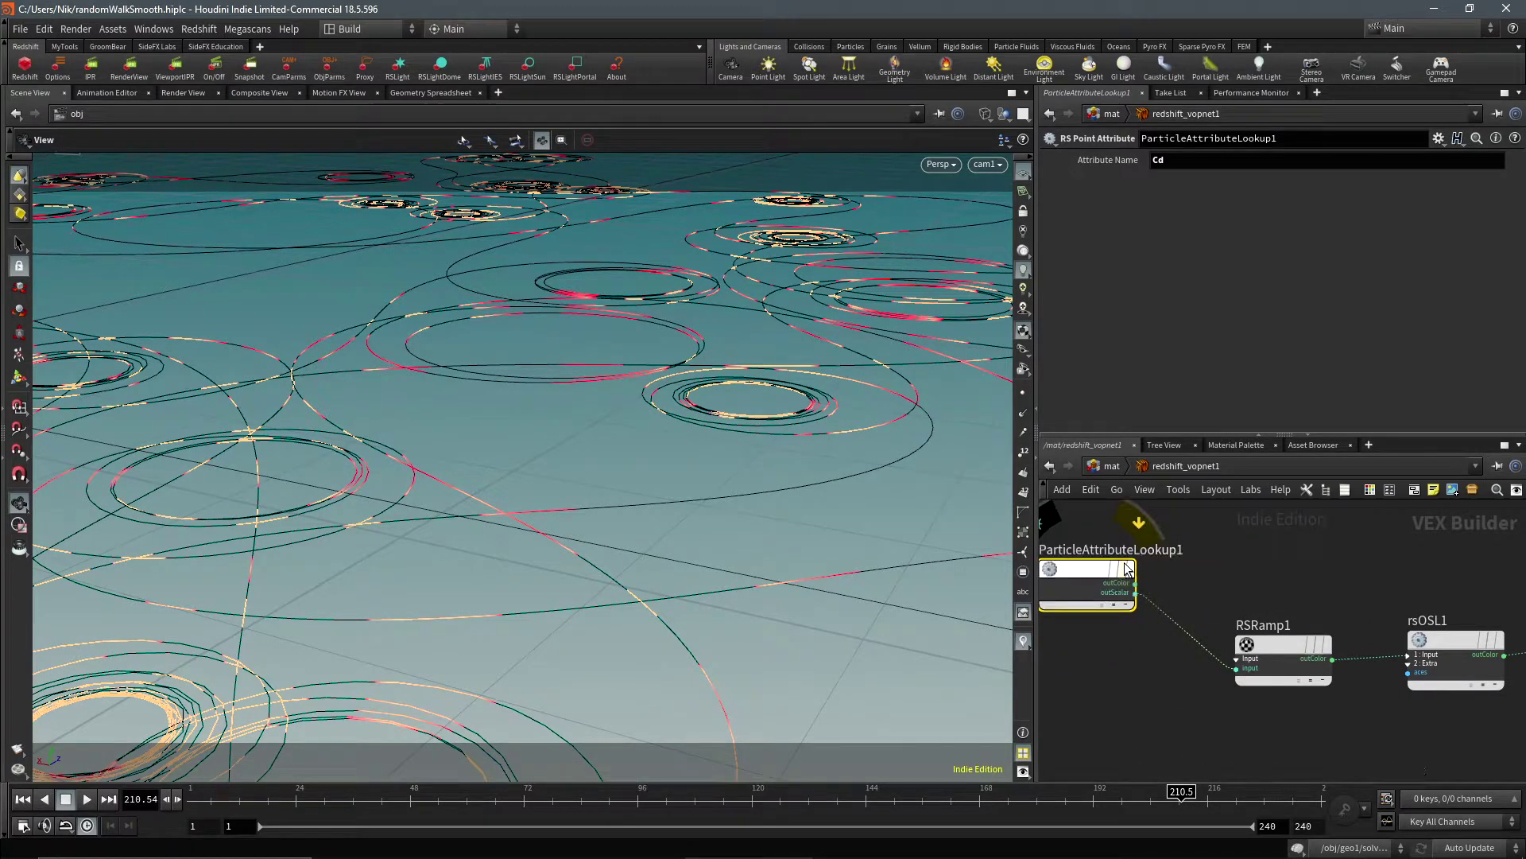
pyautogui.moveTo(1076, 574); pyautogui.dragTo(1124, 586)
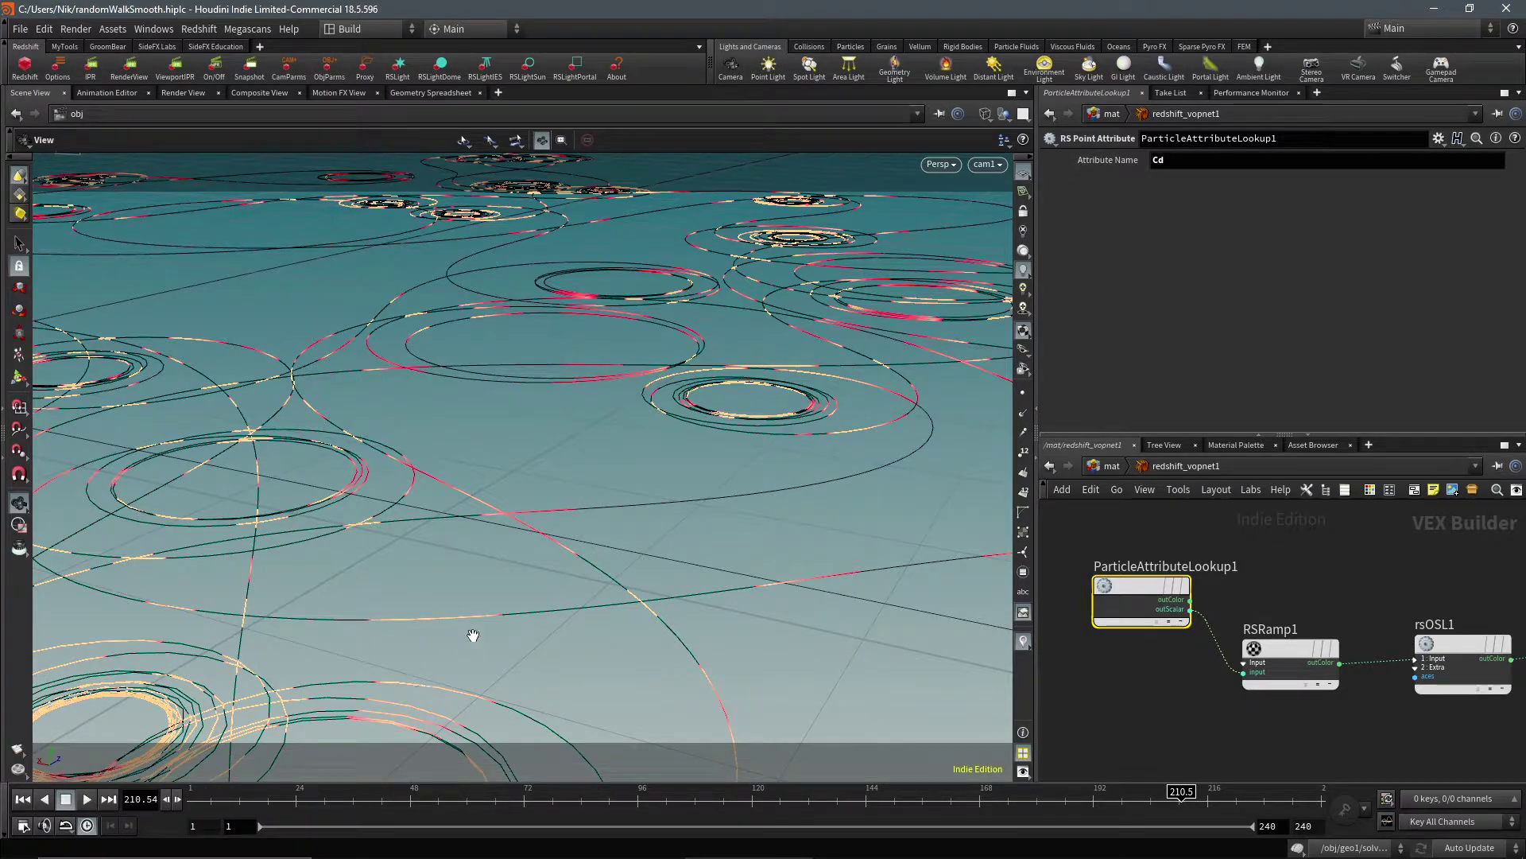
# Raise RSRamp1 level with ParticleAttributeLookup1 and check both nodes' parameters
pyautogui.moveTo(1309, 658)
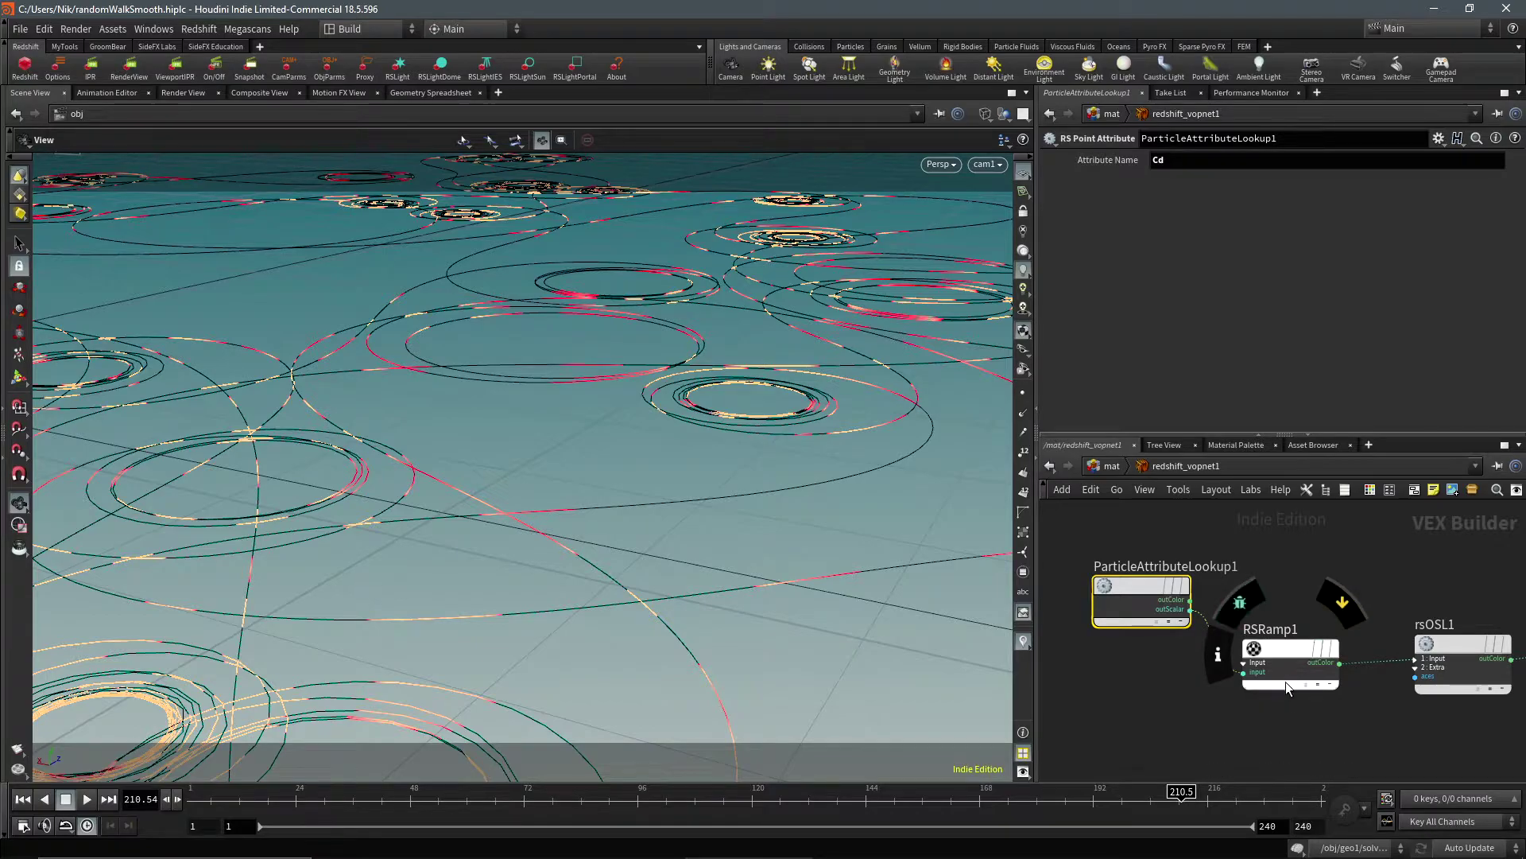
pyautogui.moveTo(1288, 651); pyautogui.dragTo(1304, 586)
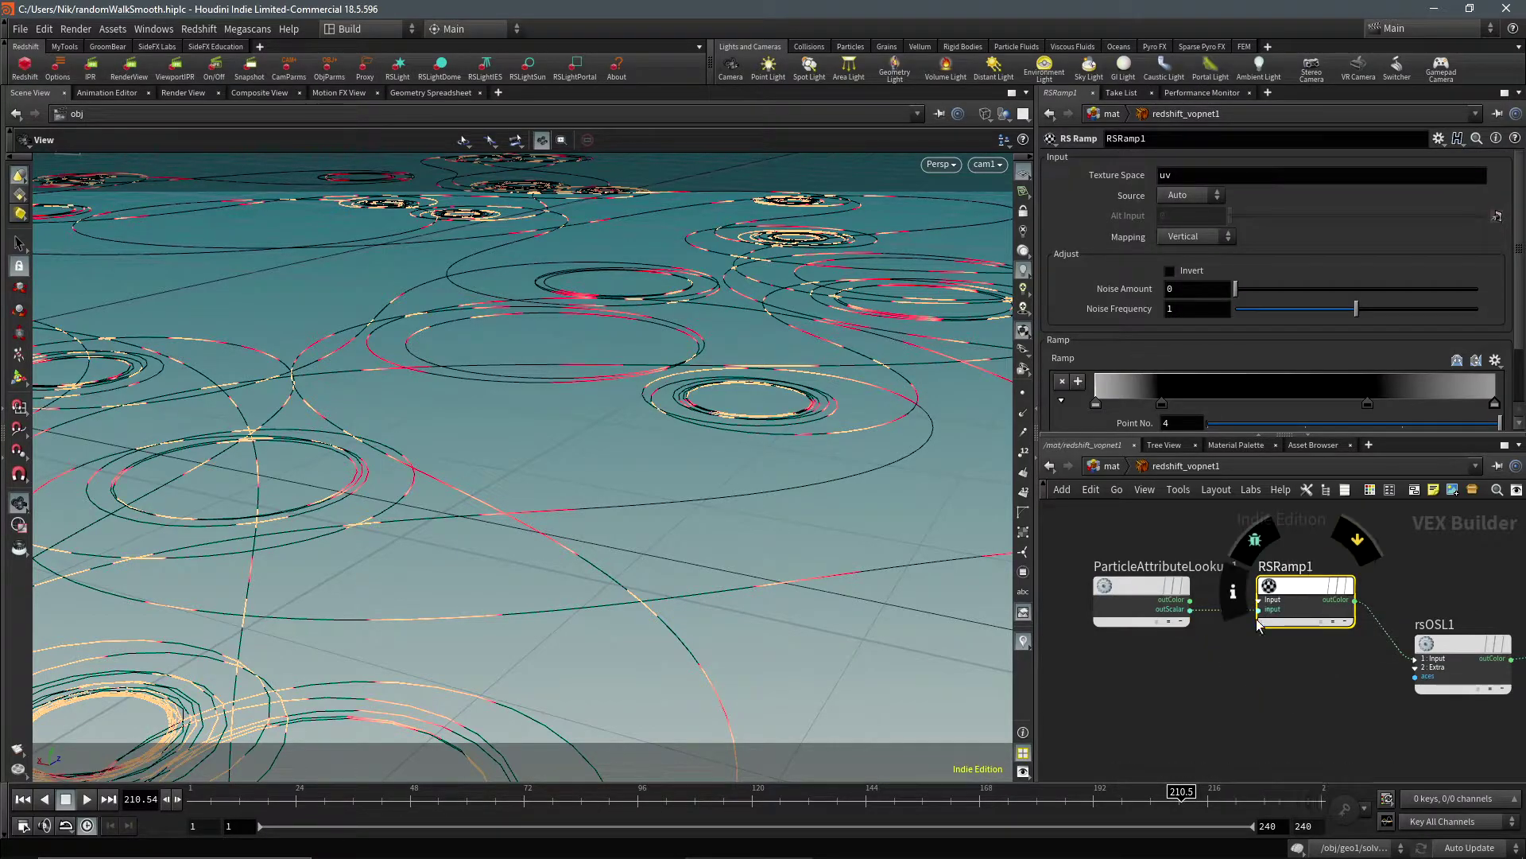
pyautogui.click(1132, 583)
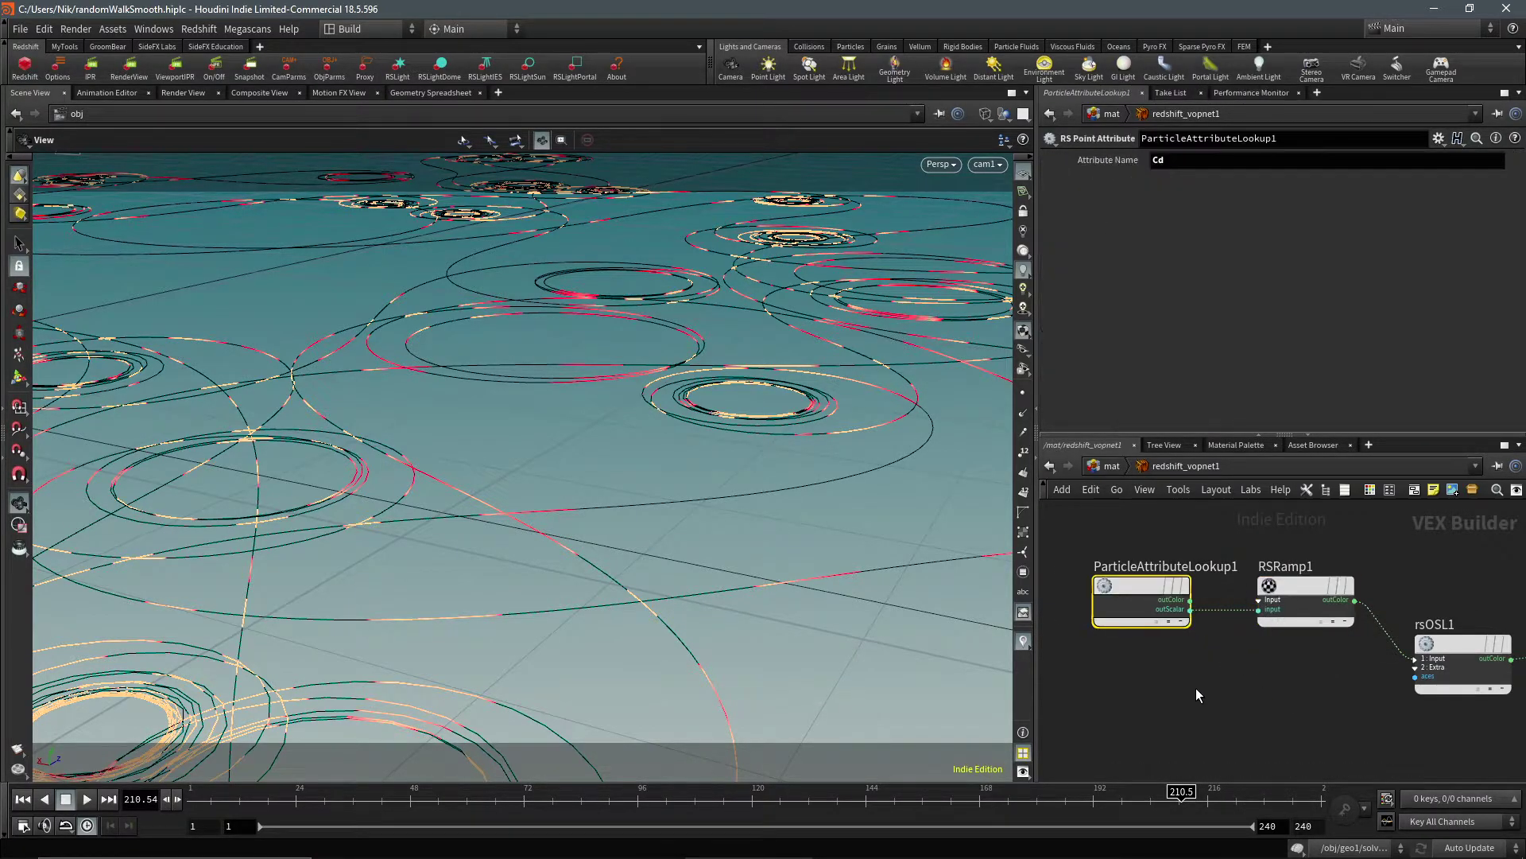
pyautogui.click(1302, 611)
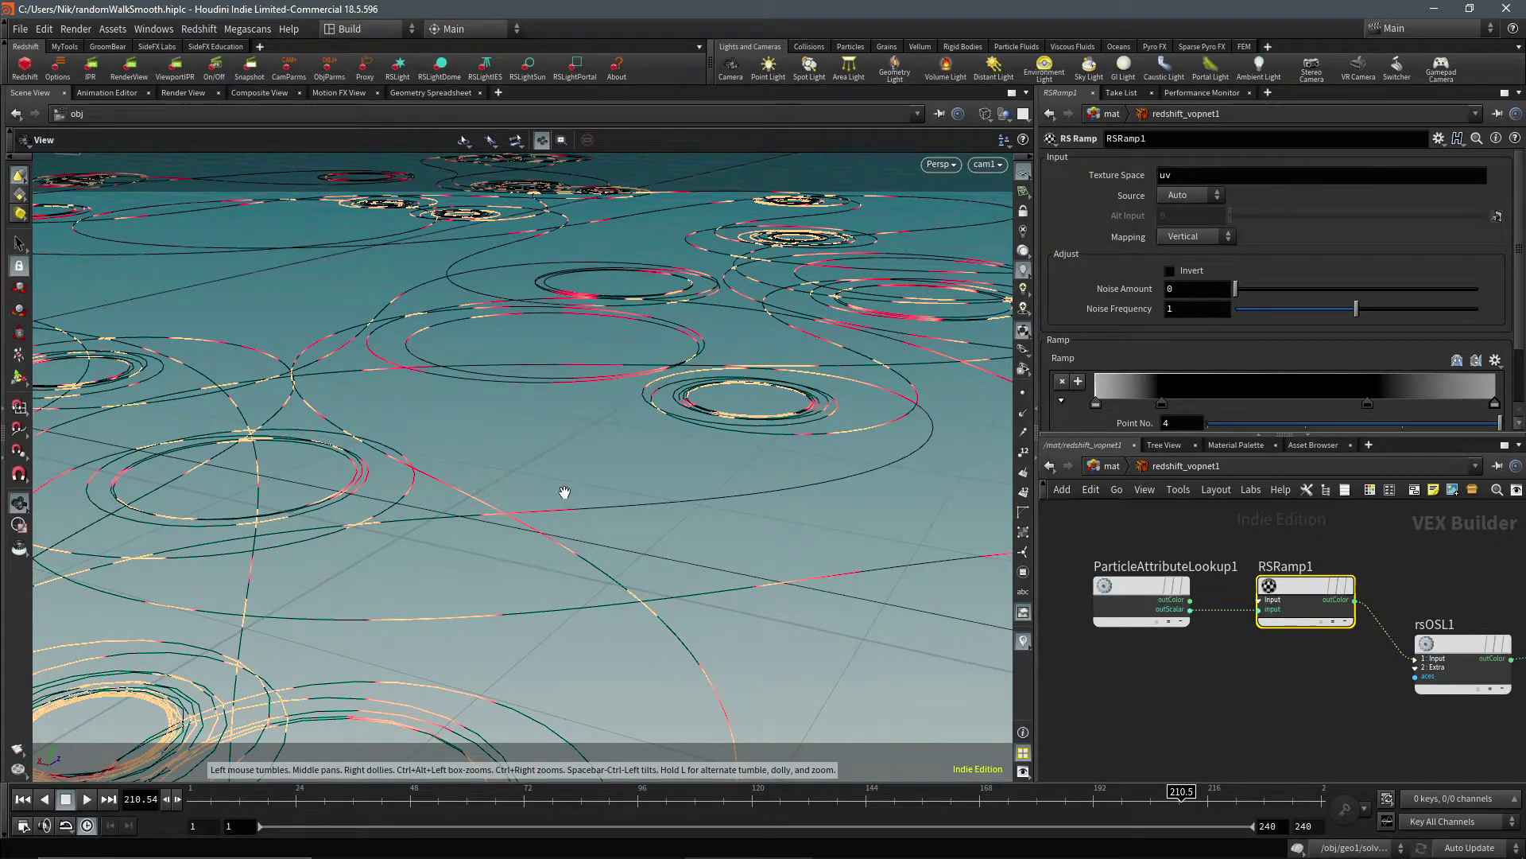
# Show rsOSL1's Blackbody.osl parameters: Max 2380, Intensity 100, ACES enabled
pyautogui.moveTo(1335, 742); pyautogui.dragTo(1153, 719, button='middle')
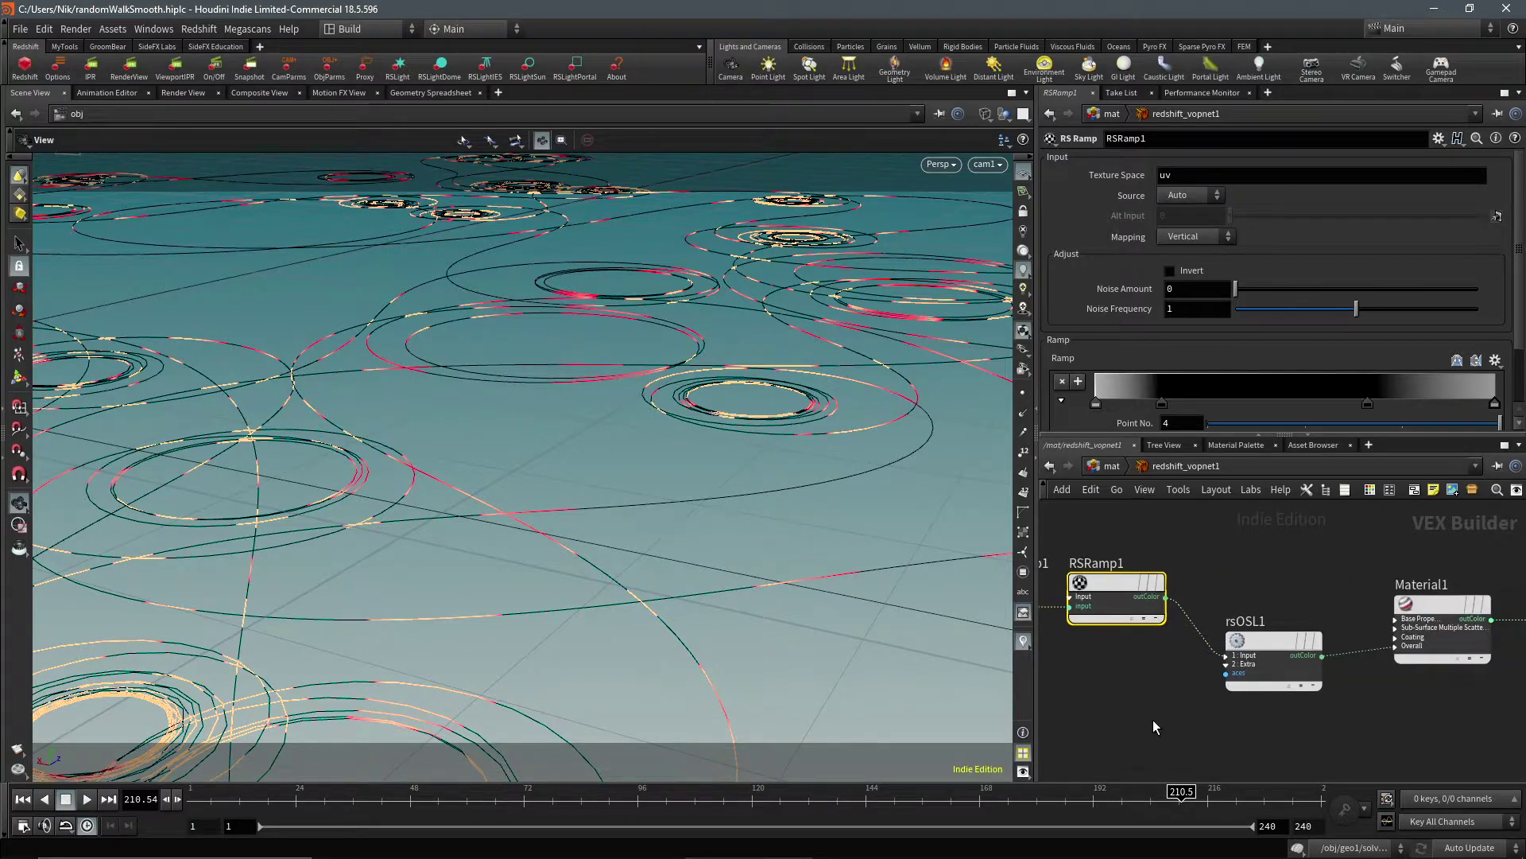
pyautogui.click(1152, 617)
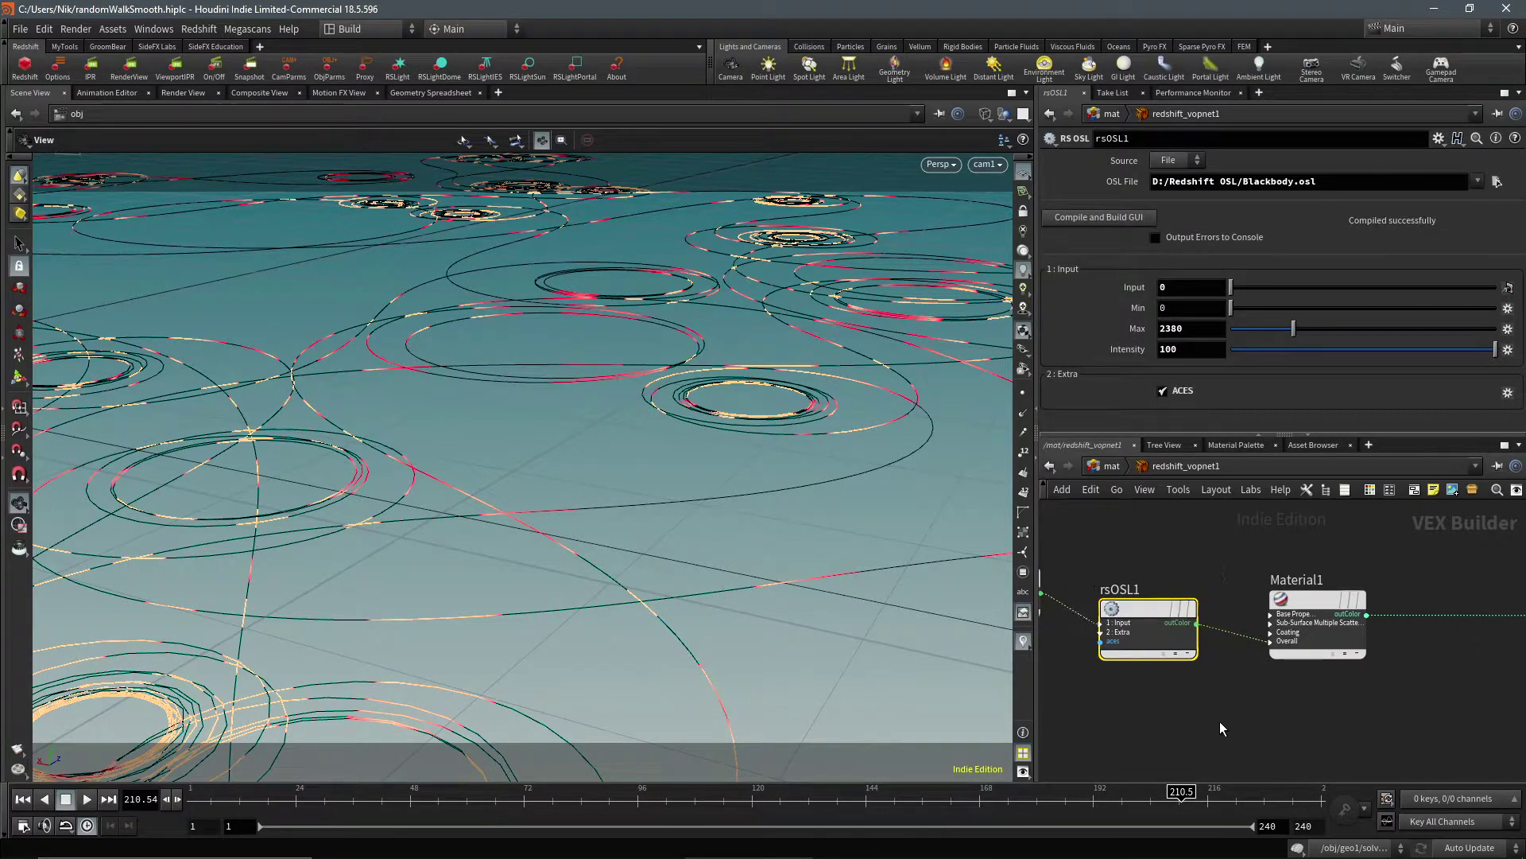
pyautogui.moveTo(1186, 719); pyautogui.dragTo(1248, 728, button='middle')
pyautogui.moveTo(1206, 617)
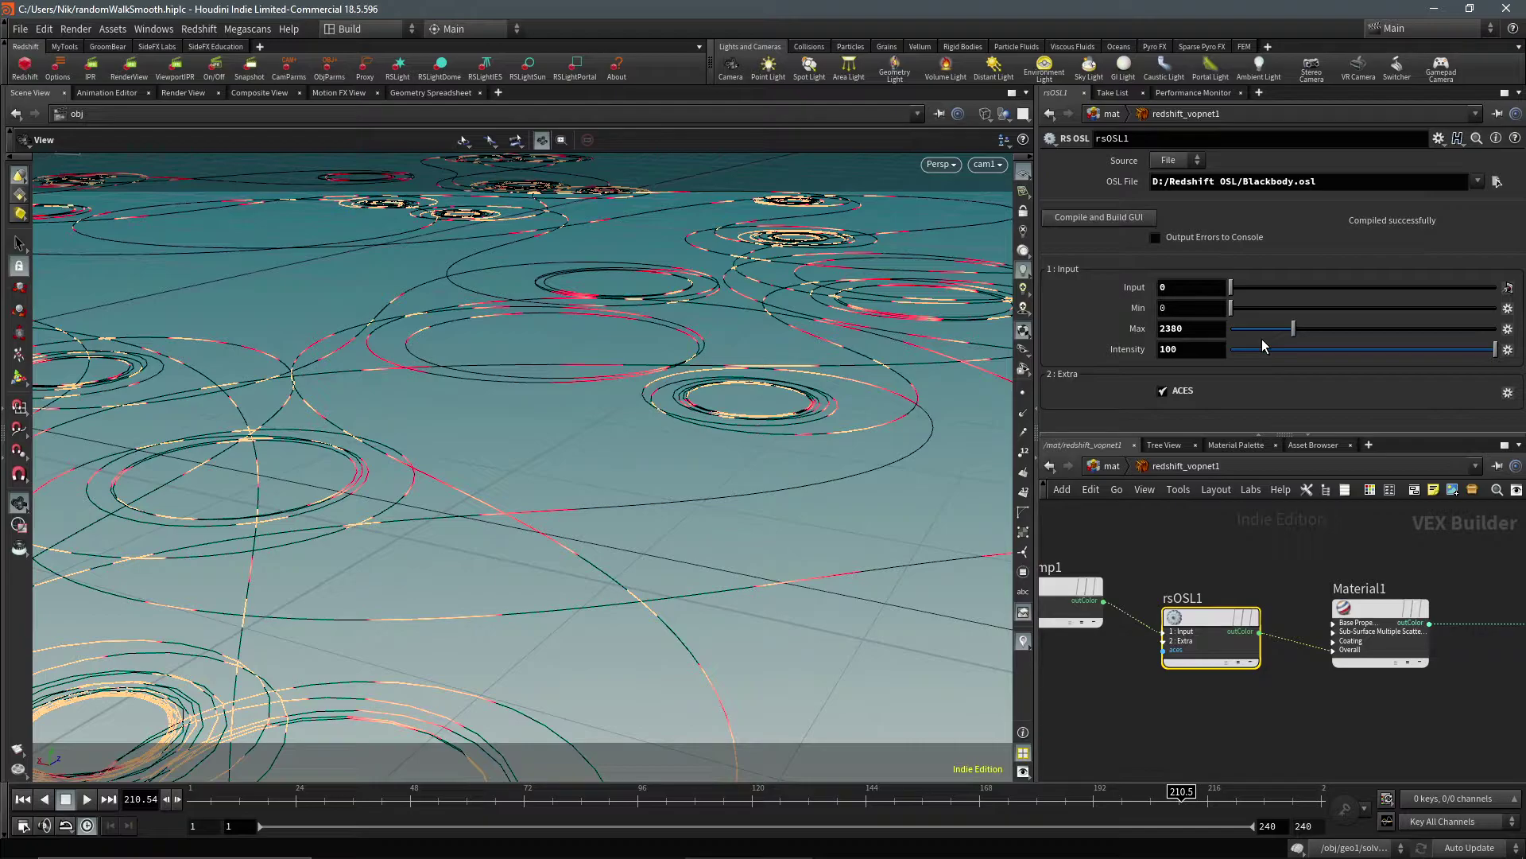
pyautogui.click(617, 76)
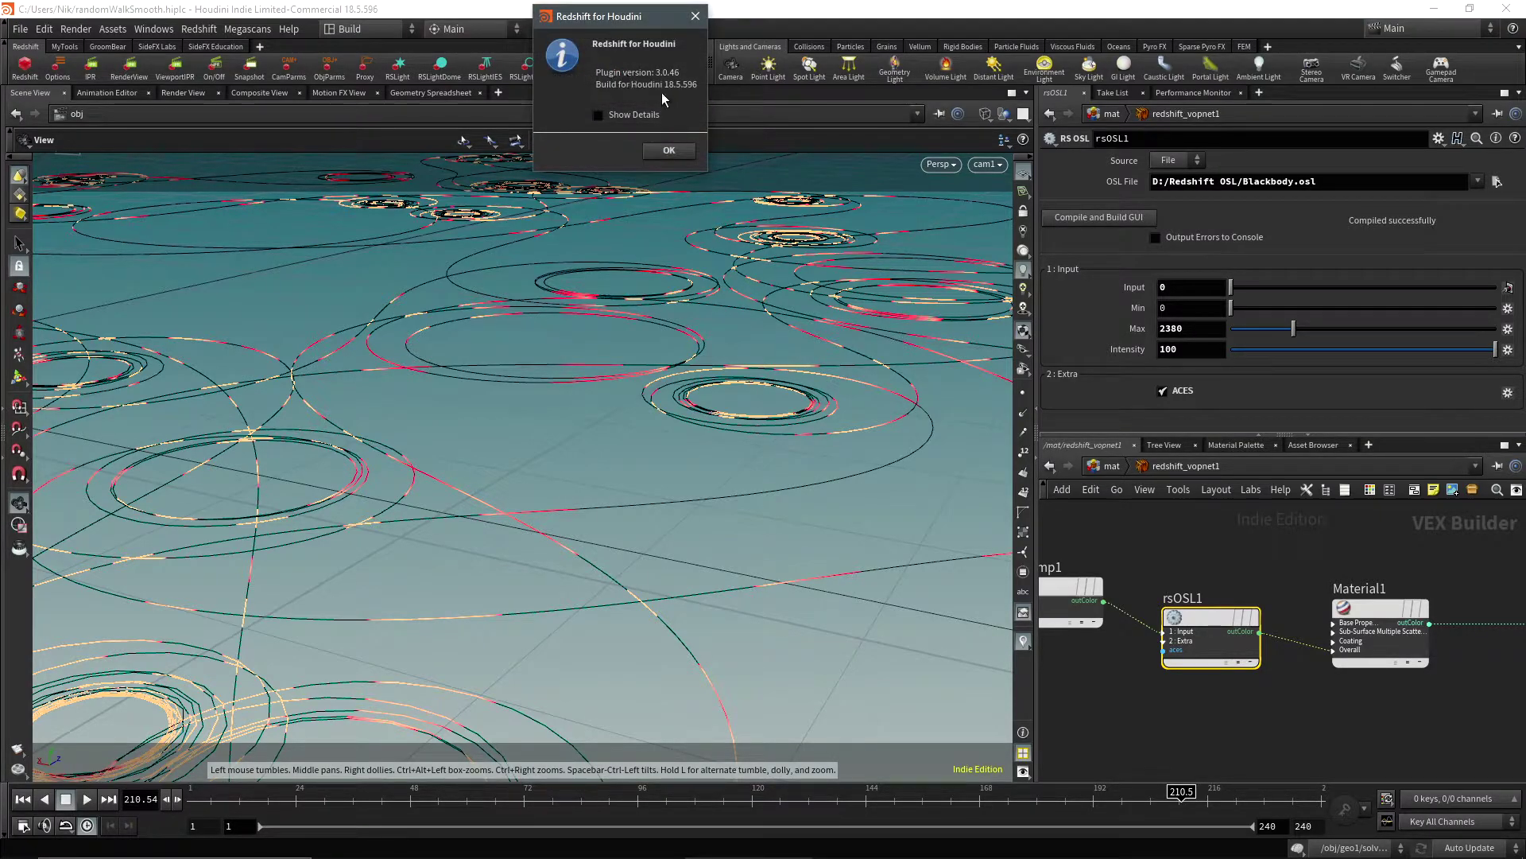
pyautogui.click(669, 151)
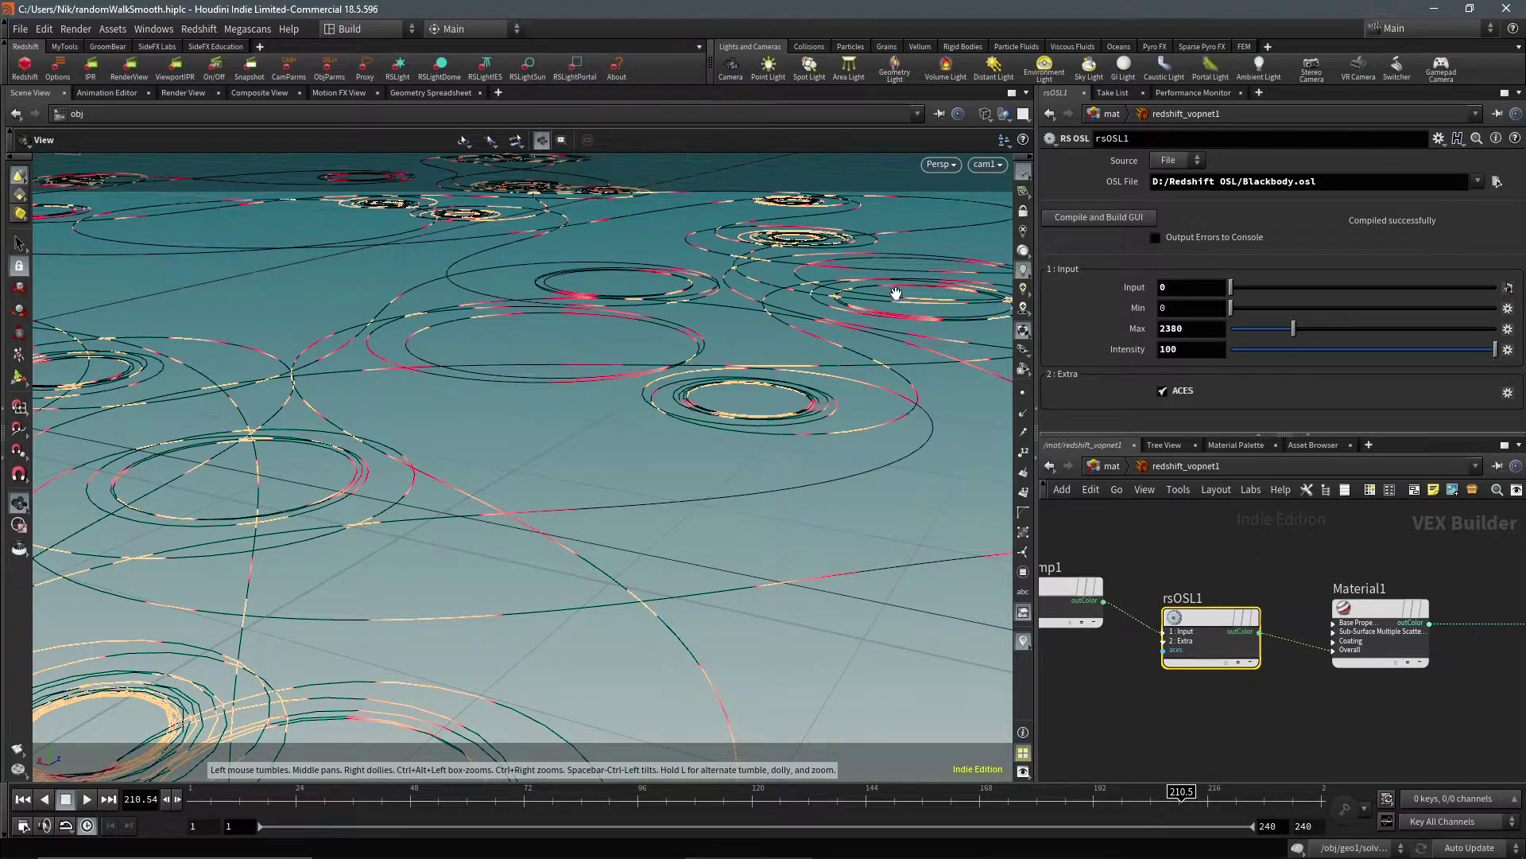
pyautogui.moveTo(1317, 564); pyautogui.dragTo(1098, 561, button='middle')
# Inspect Material1's shader settings and bring the rsOSL1 node into view
pyautogui.click(1158, 609)
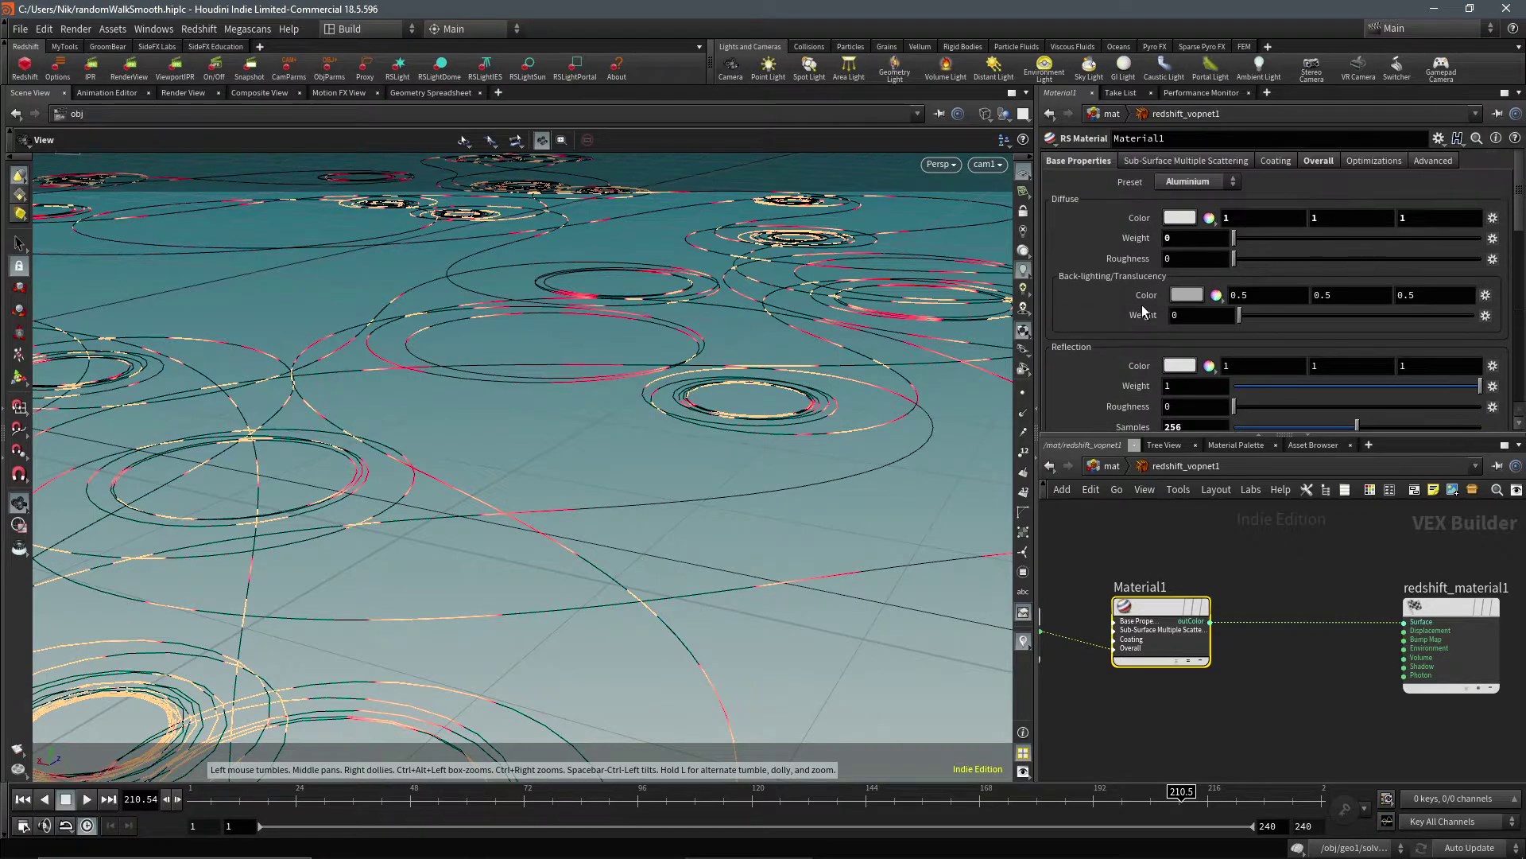
pyautogui.scroll(-10, 1130, 328)
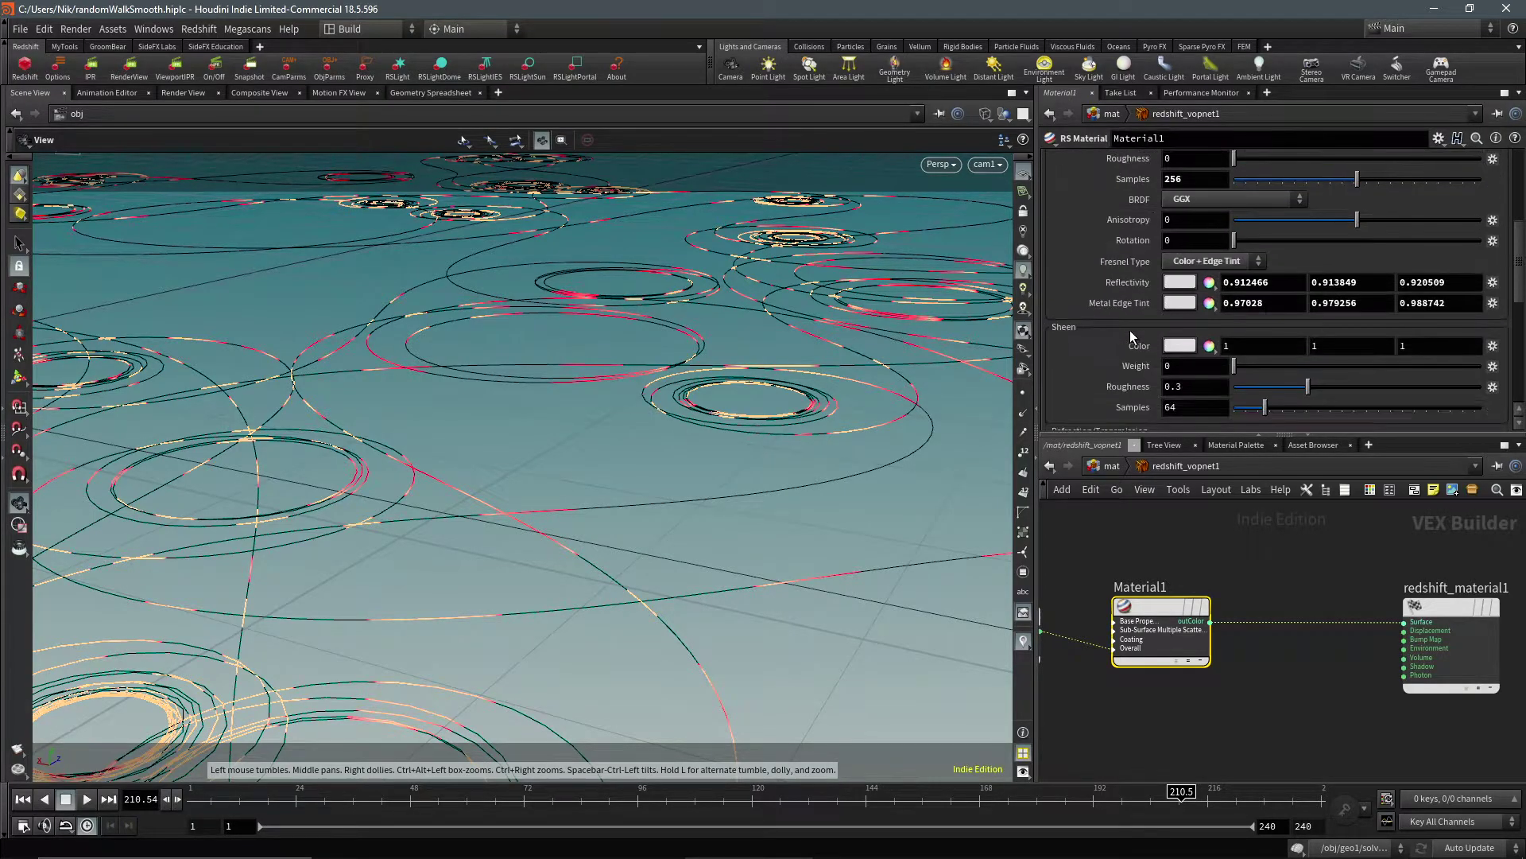
pyautogui.scroll(10, 1129, 313)
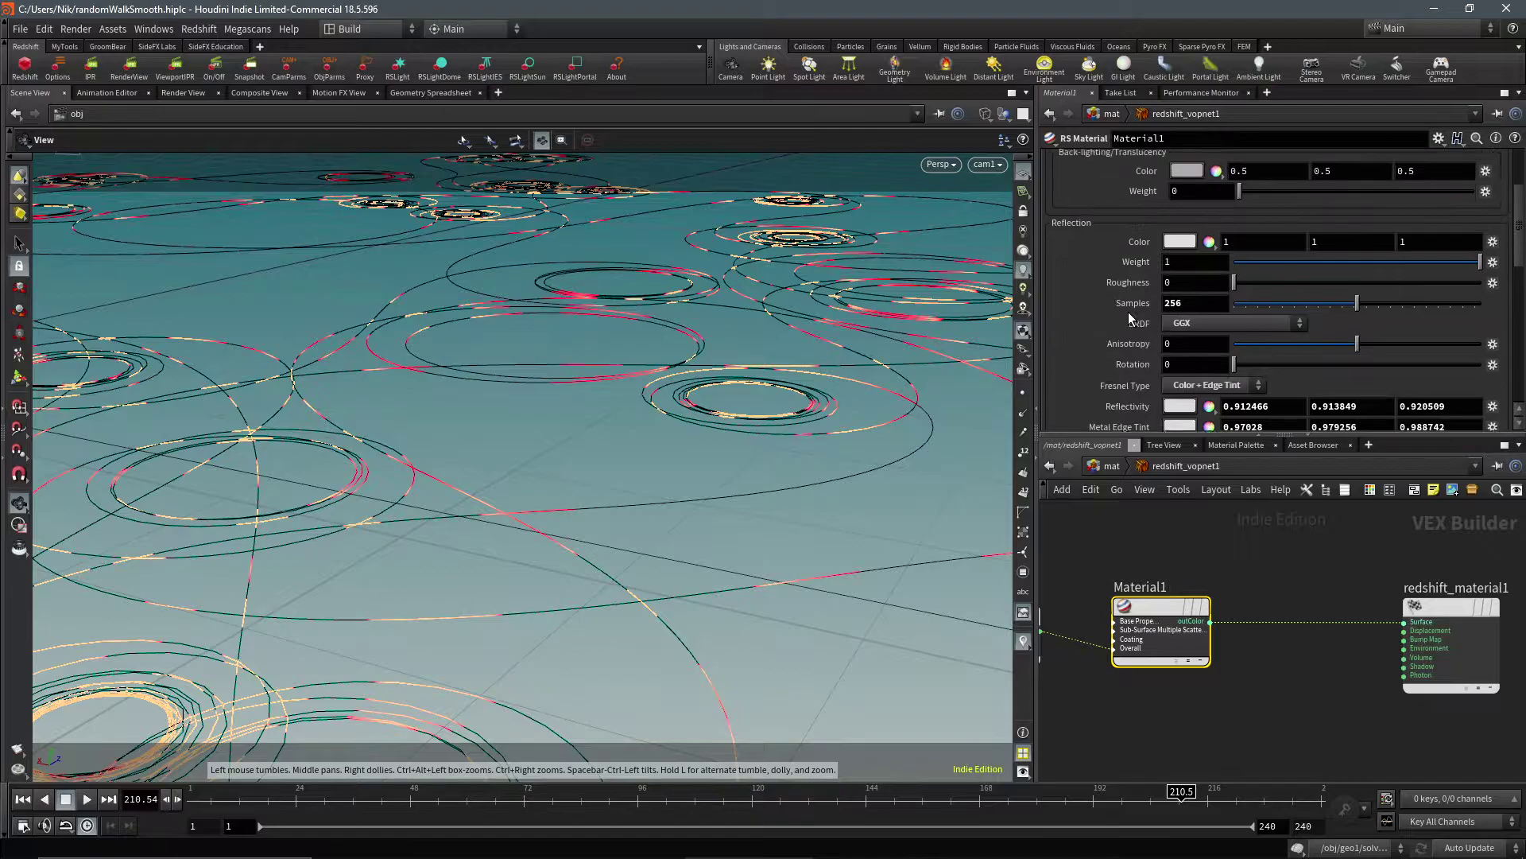
pyautogui.moveTo(1192, 568); pyautogui.dragTo(1245, 570, button='middle')
pyautogui.scroll(2, 1245, 569)
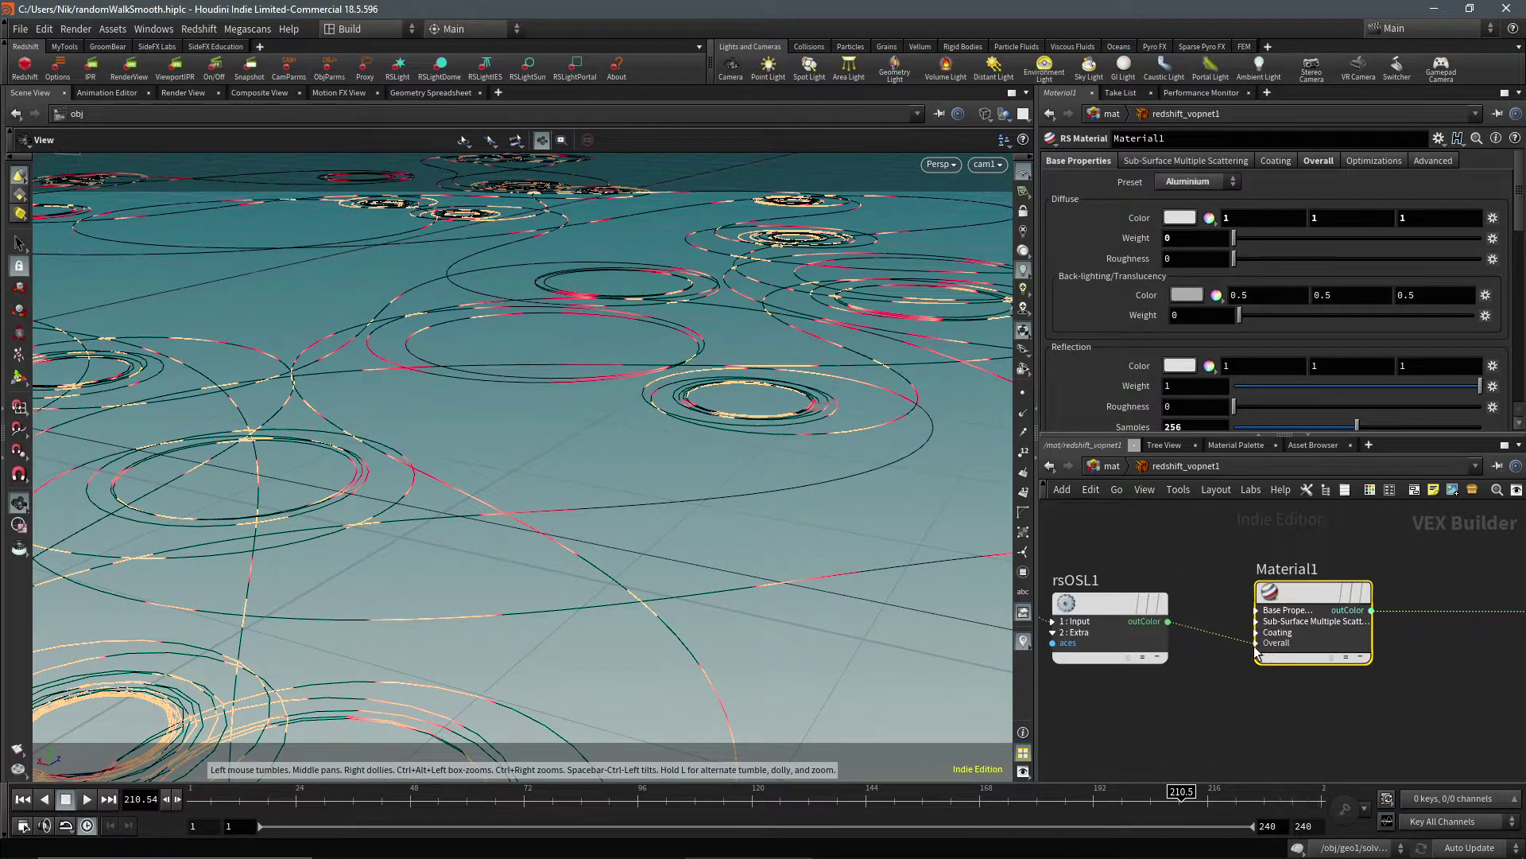
# Expand Material1's Overall inputs to reveal emission_color, then view rsOSL1's settings
pyautogui.click(1270, 681)
pyautogui.scroll(-1, 1238, 684)
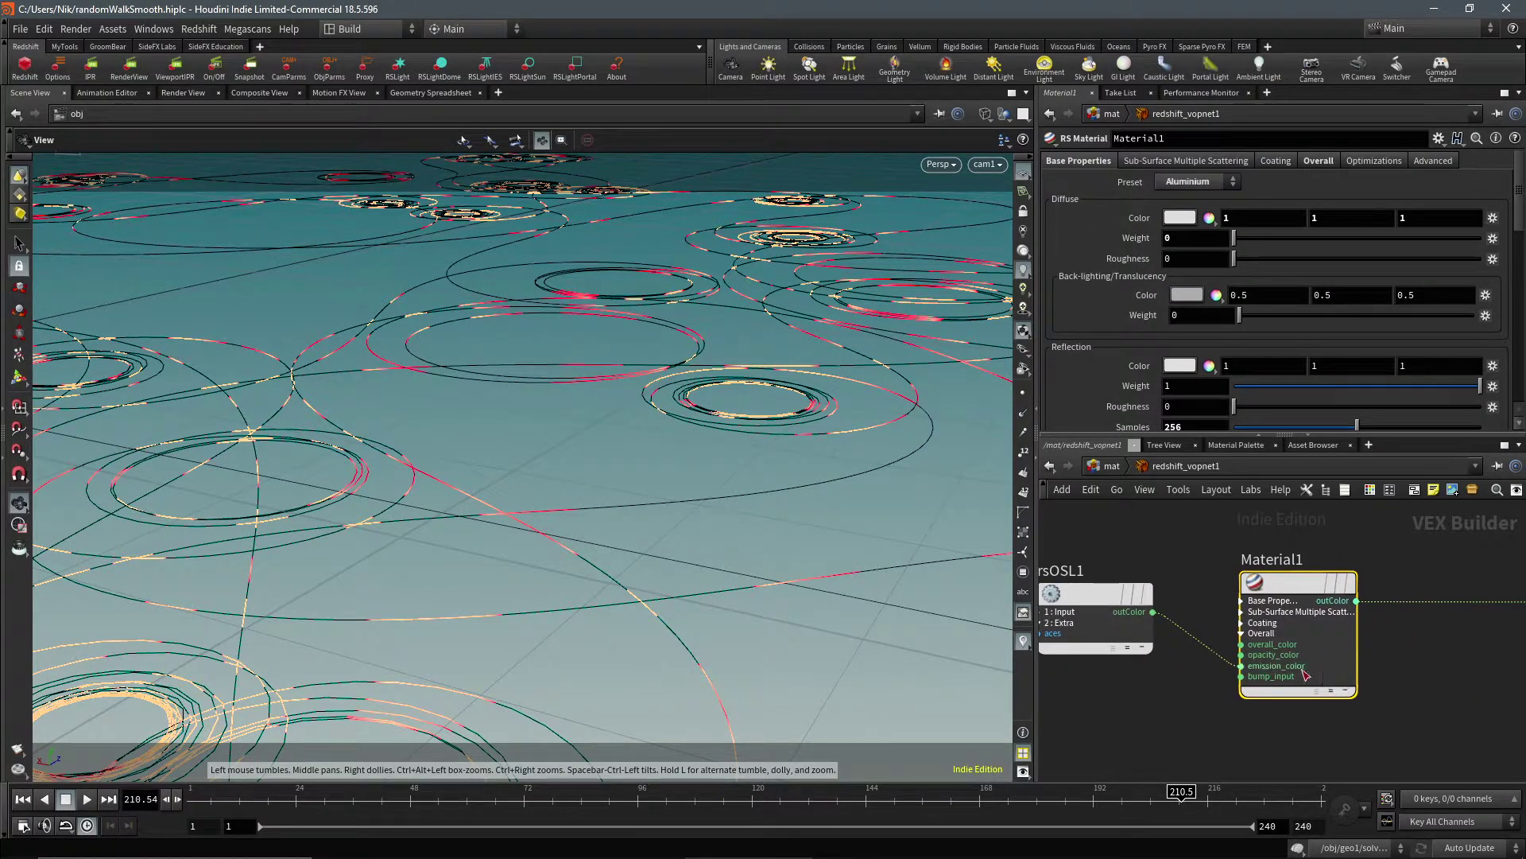
pyautogui.click(1084, 590)
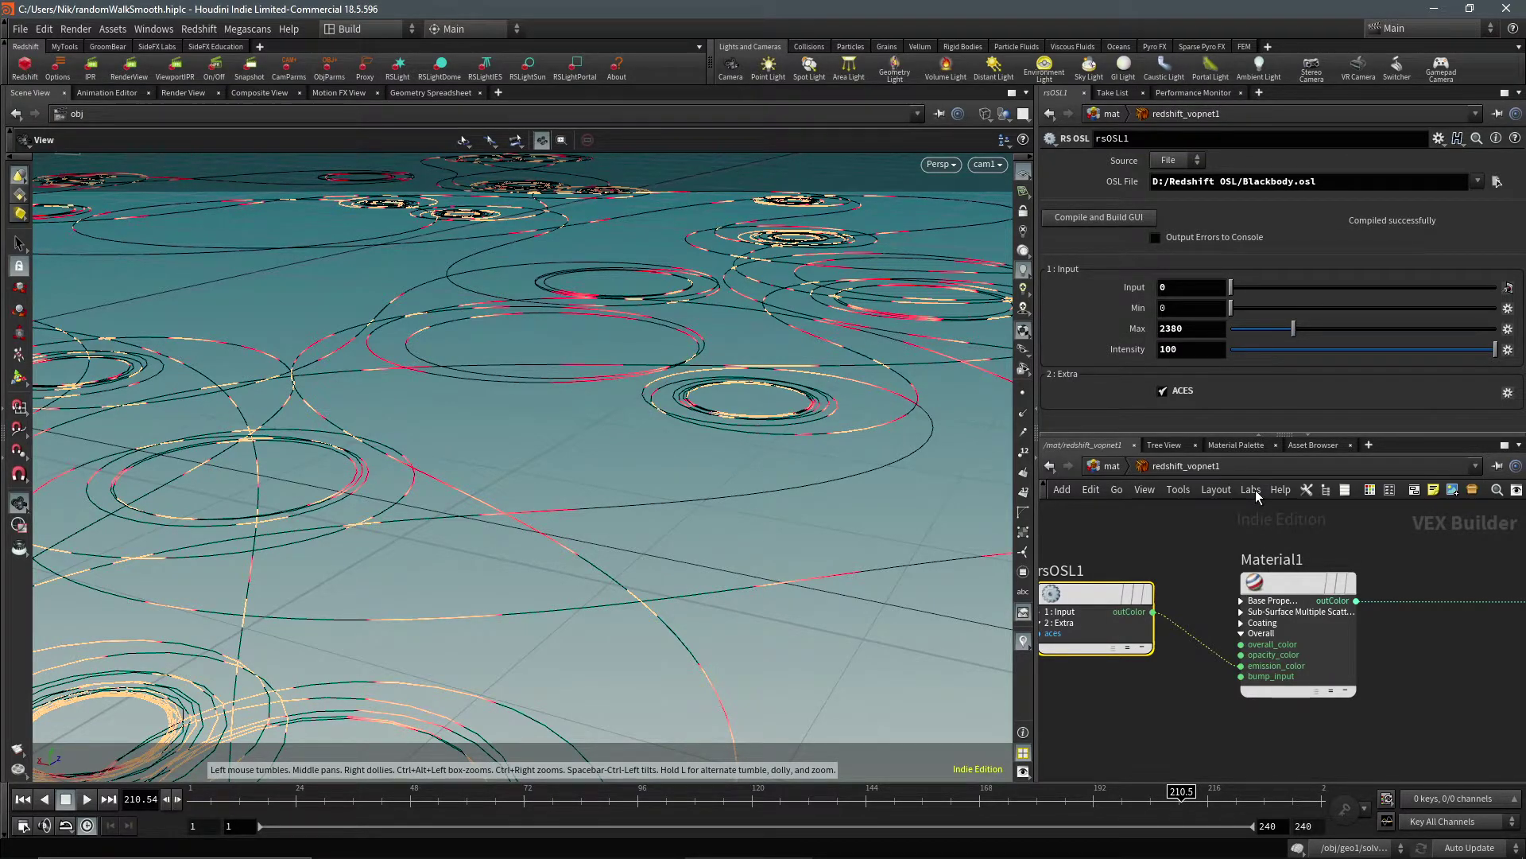
# Check Material1's Emission Weight of 23 on its Overall tab
pyautogui.moveTo(1430, 674); pyautogui.dragTo(1393, 688, button='middle')
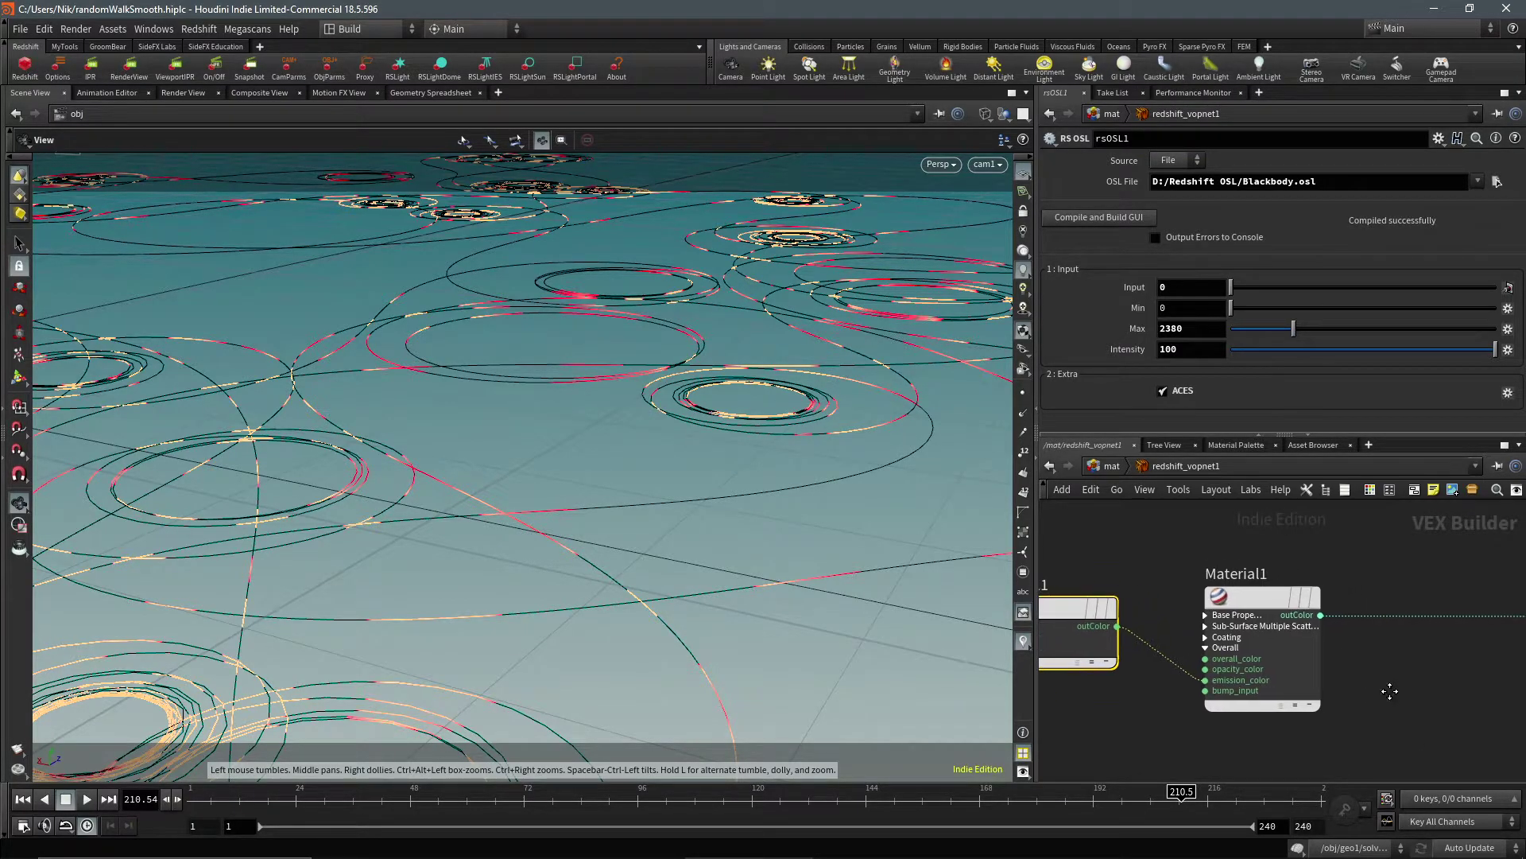
pyautogui.click(1265, 617)
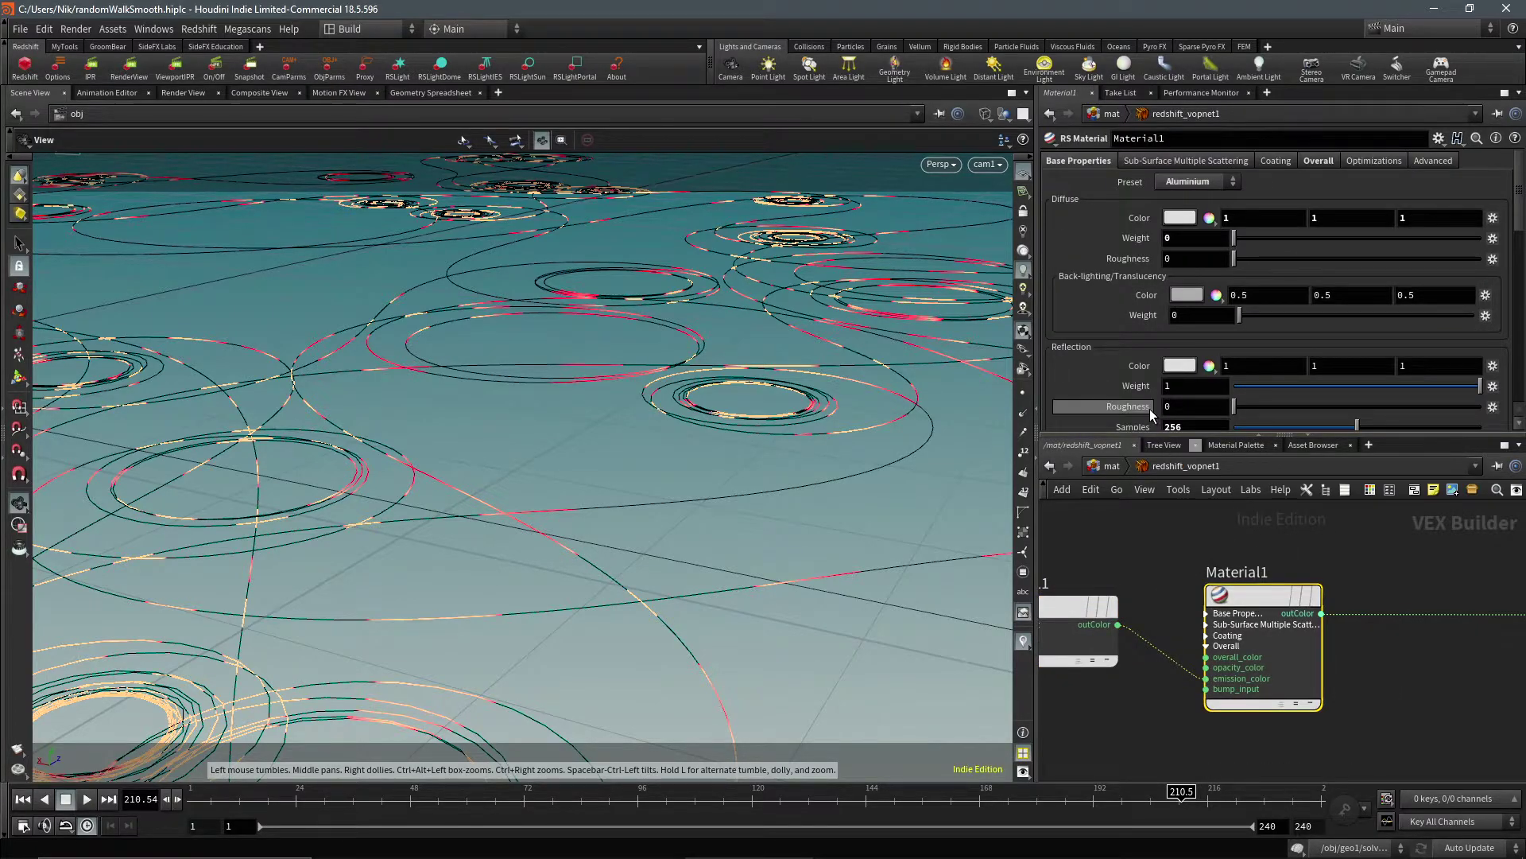
pyautogui.click(1318, 160)
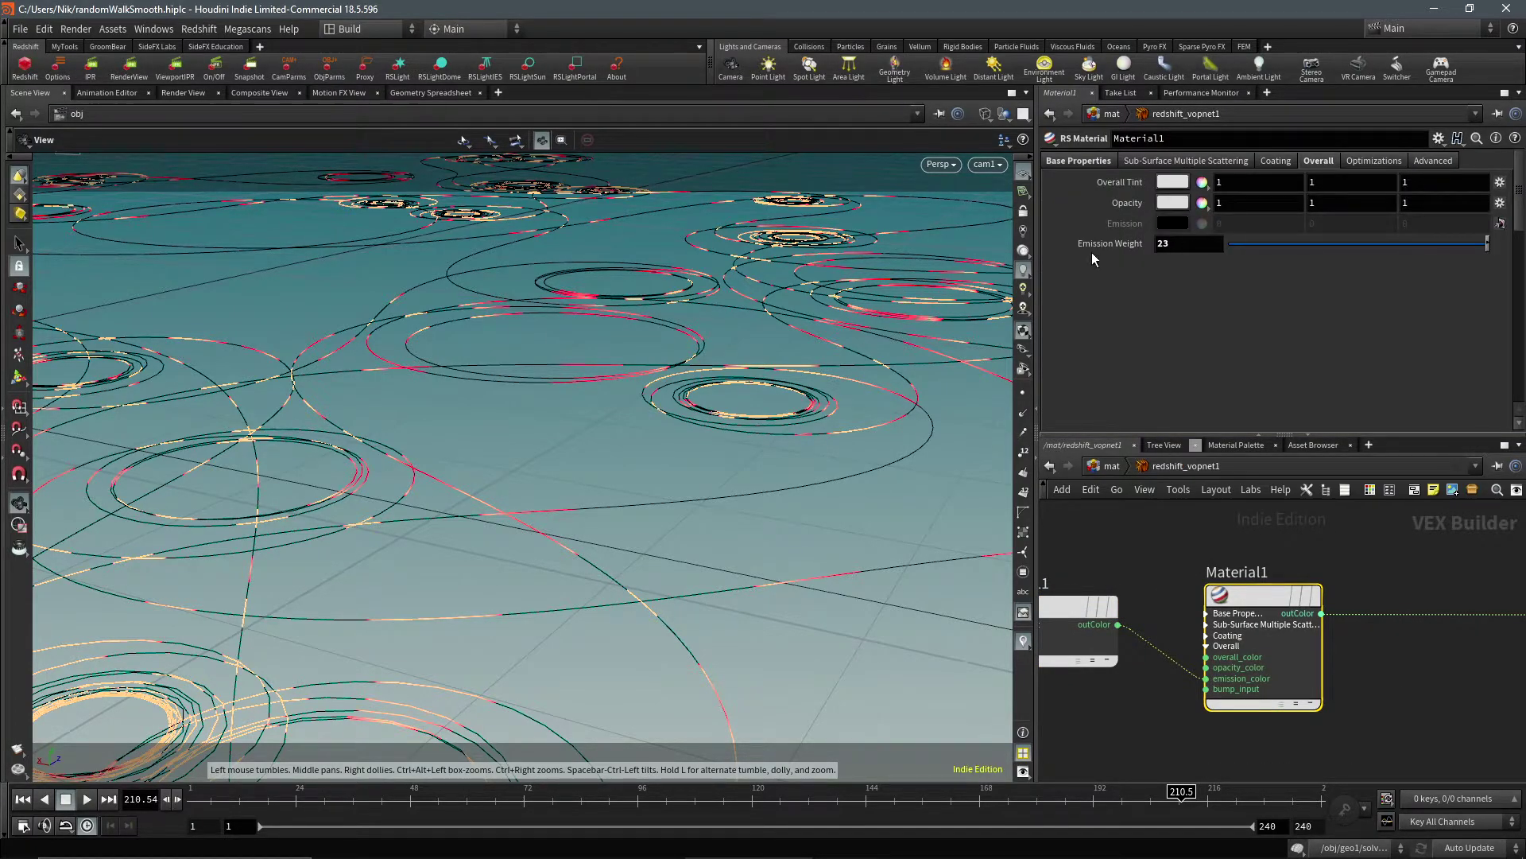
pyautogui.click(1083, 161)
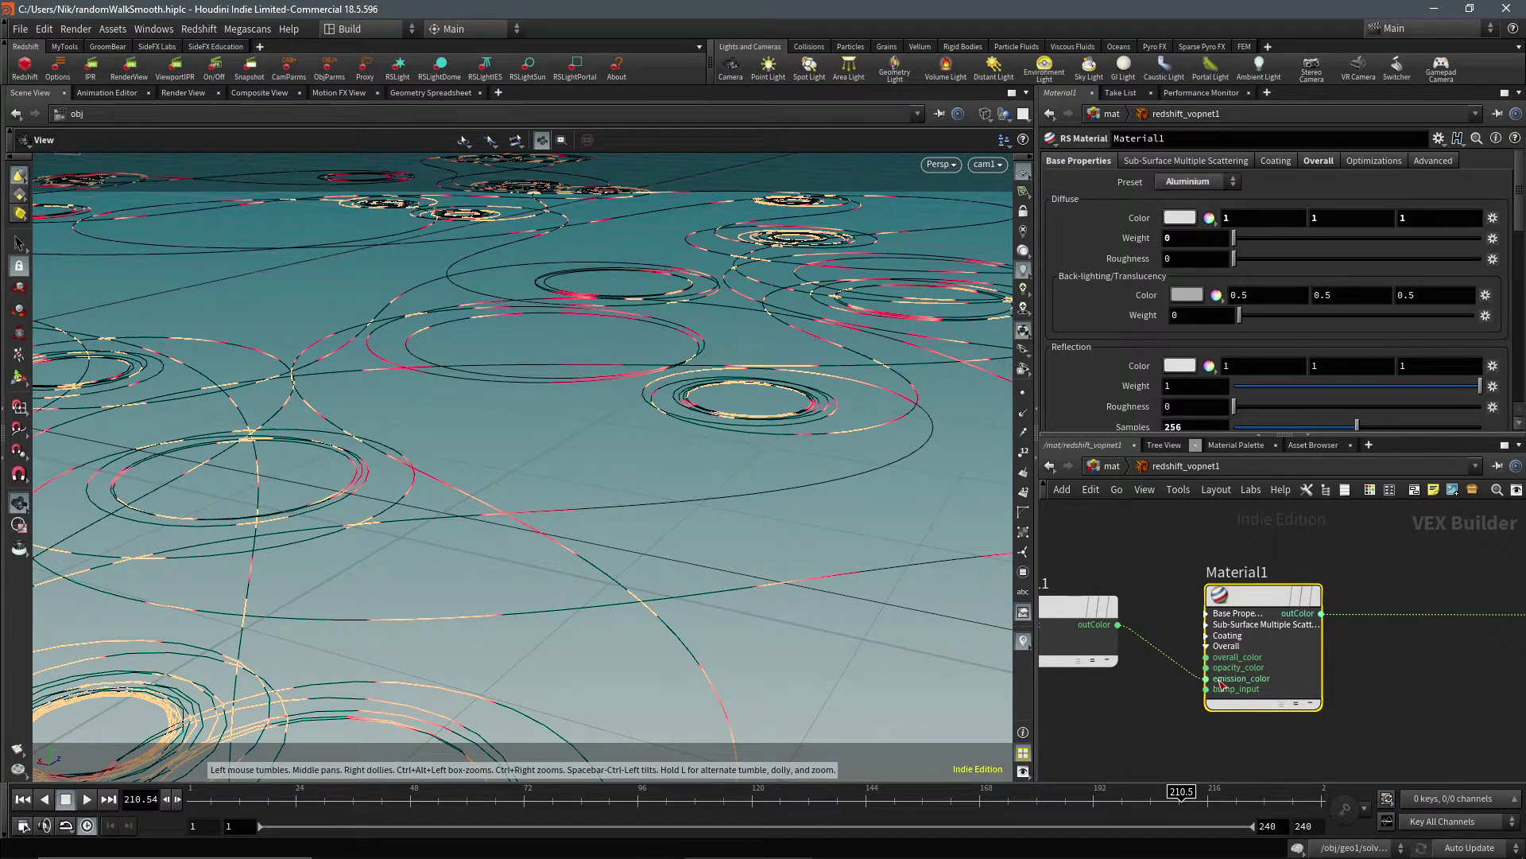
pyautogui.click(1329, 160)
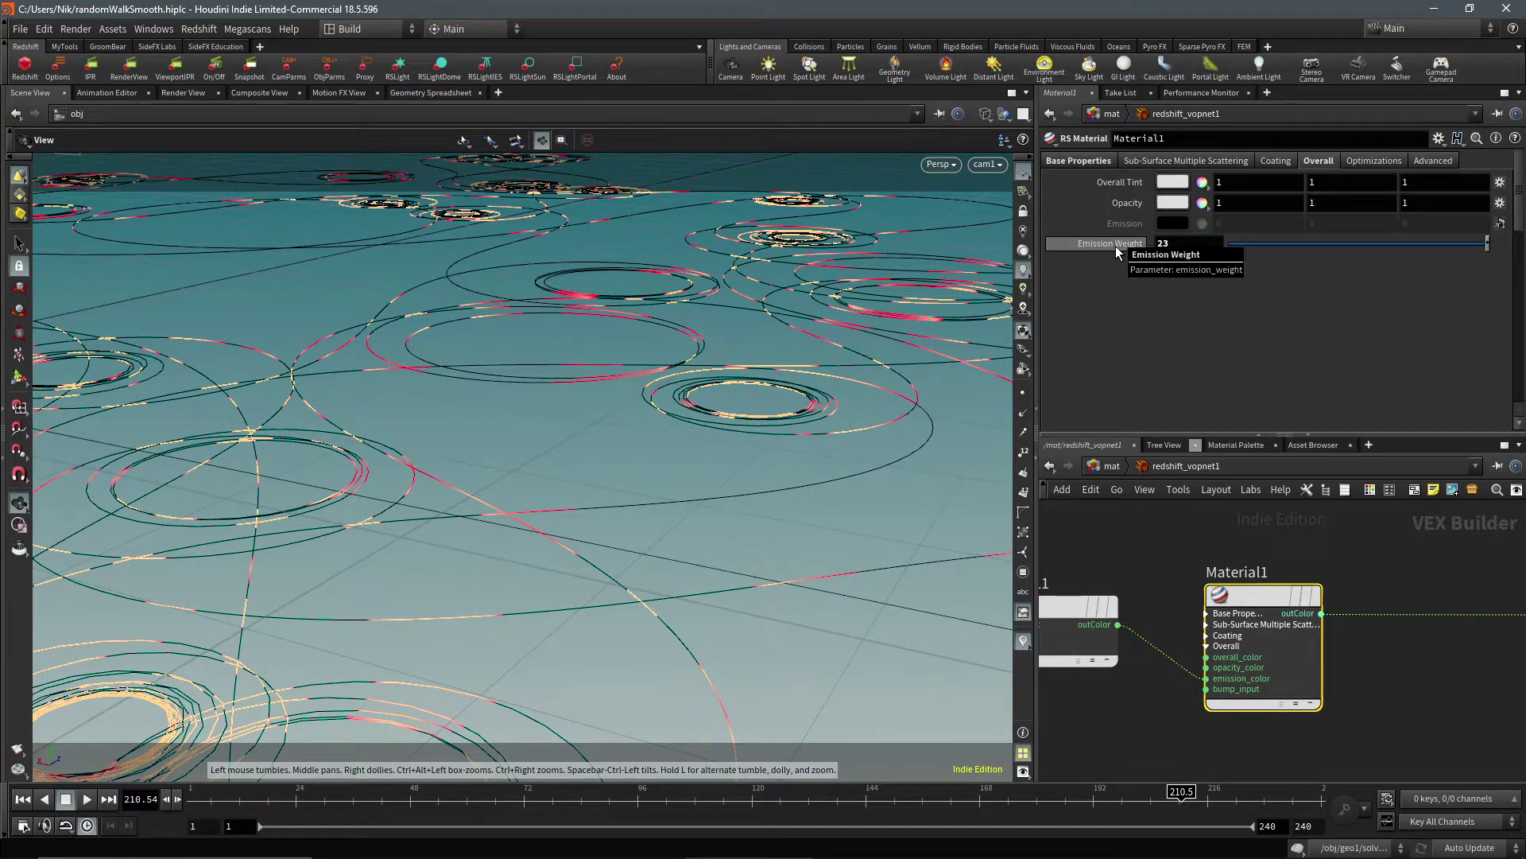
# Go up to the mat network level and deselect the material builder
pyautogui.moveTo(1453, 570); pyautogui.dragTo(1309, 578, button='middle')
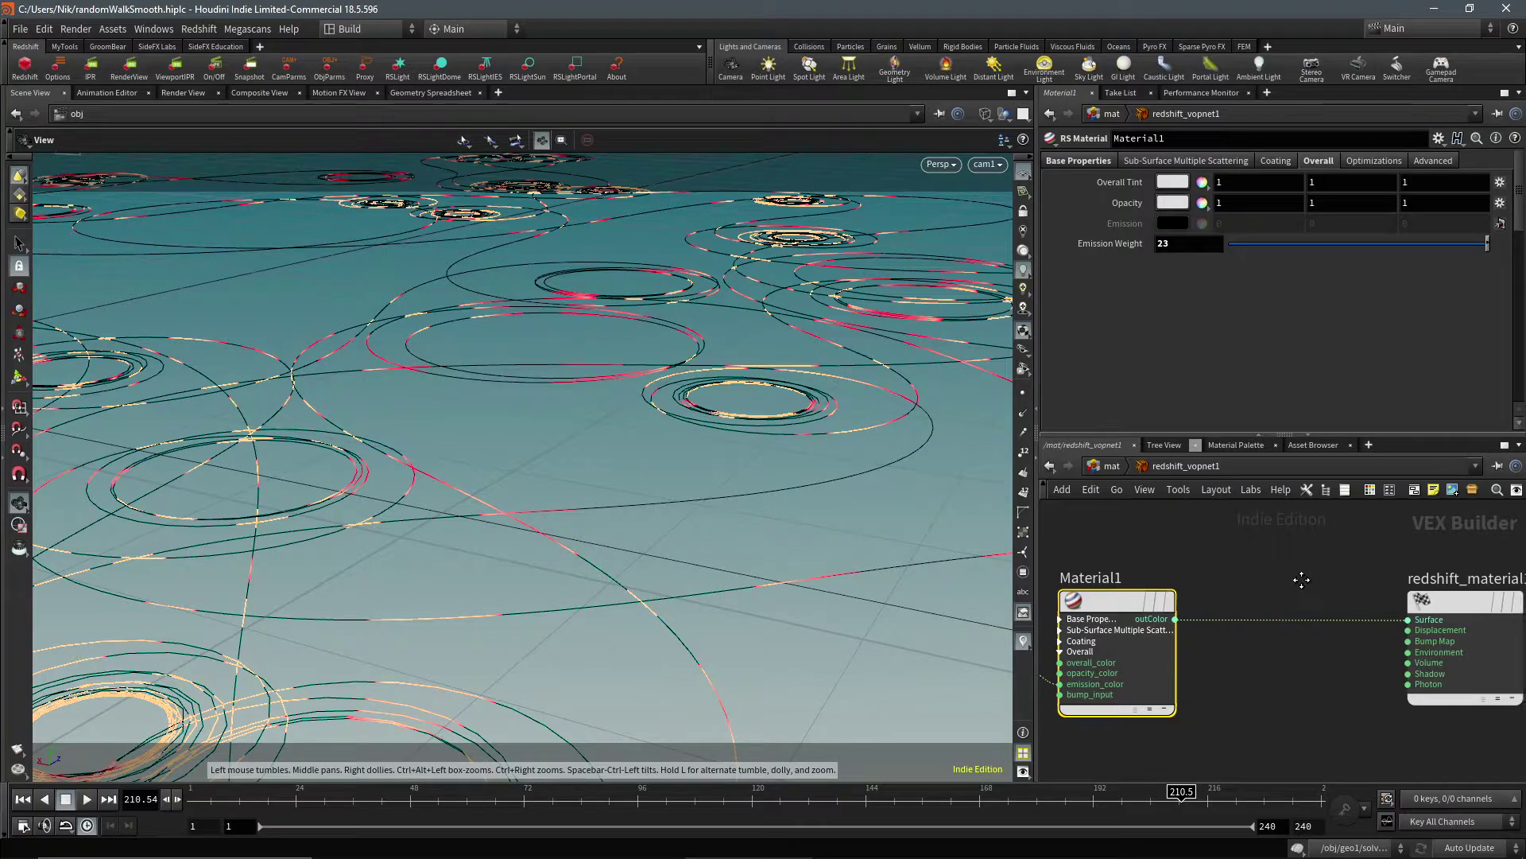
pyautogui.click(1109, 467)
pyautogui.click(1187, 627)
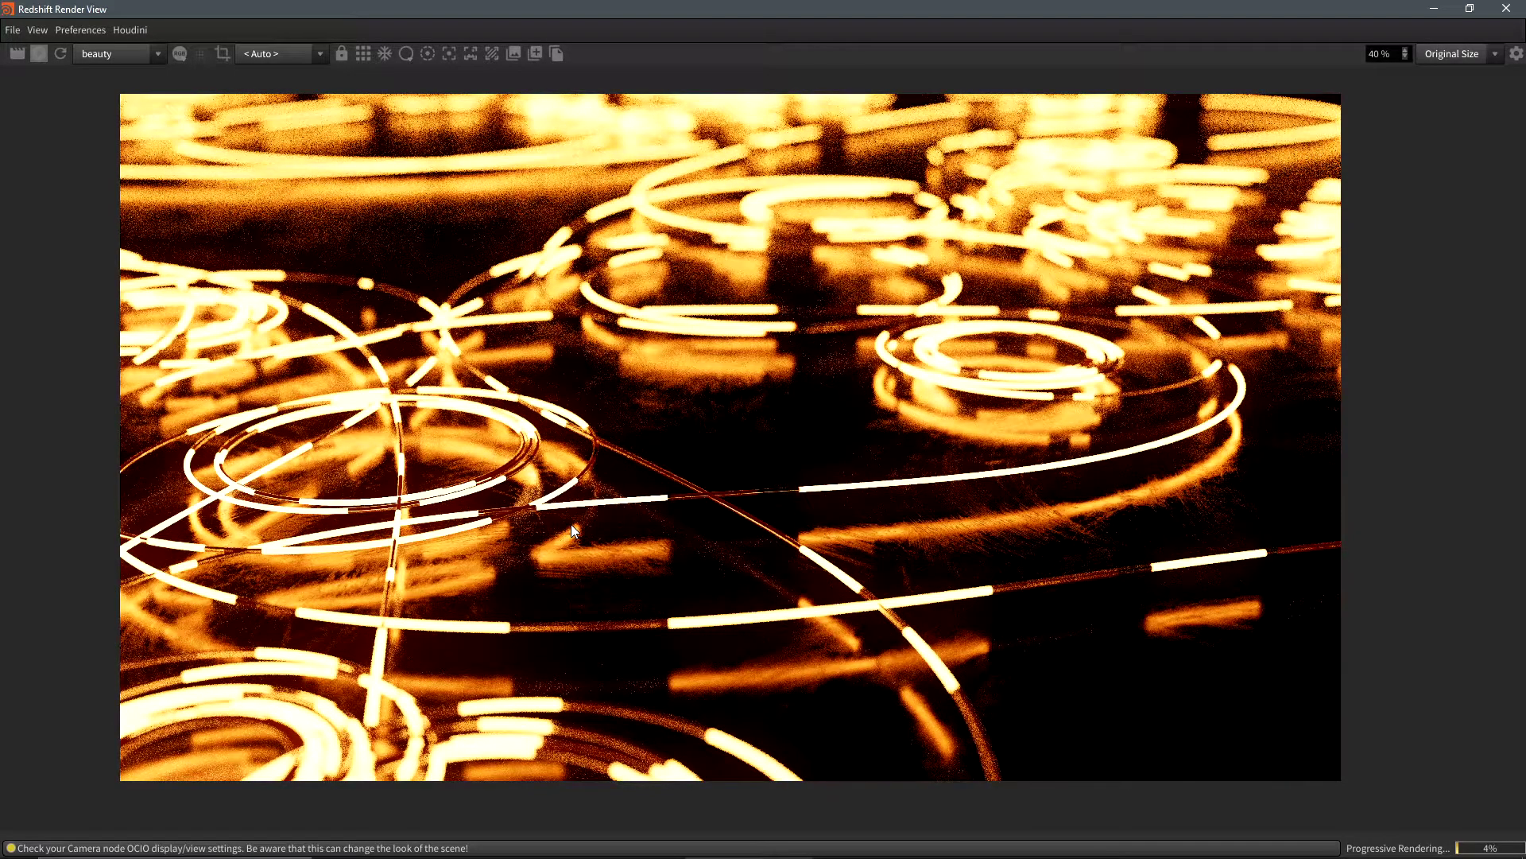
# Minimize the Redshift Render View to bring Houdini's main window back
pyautogui.press('super+Down')
pyautogui.press('super+Down')
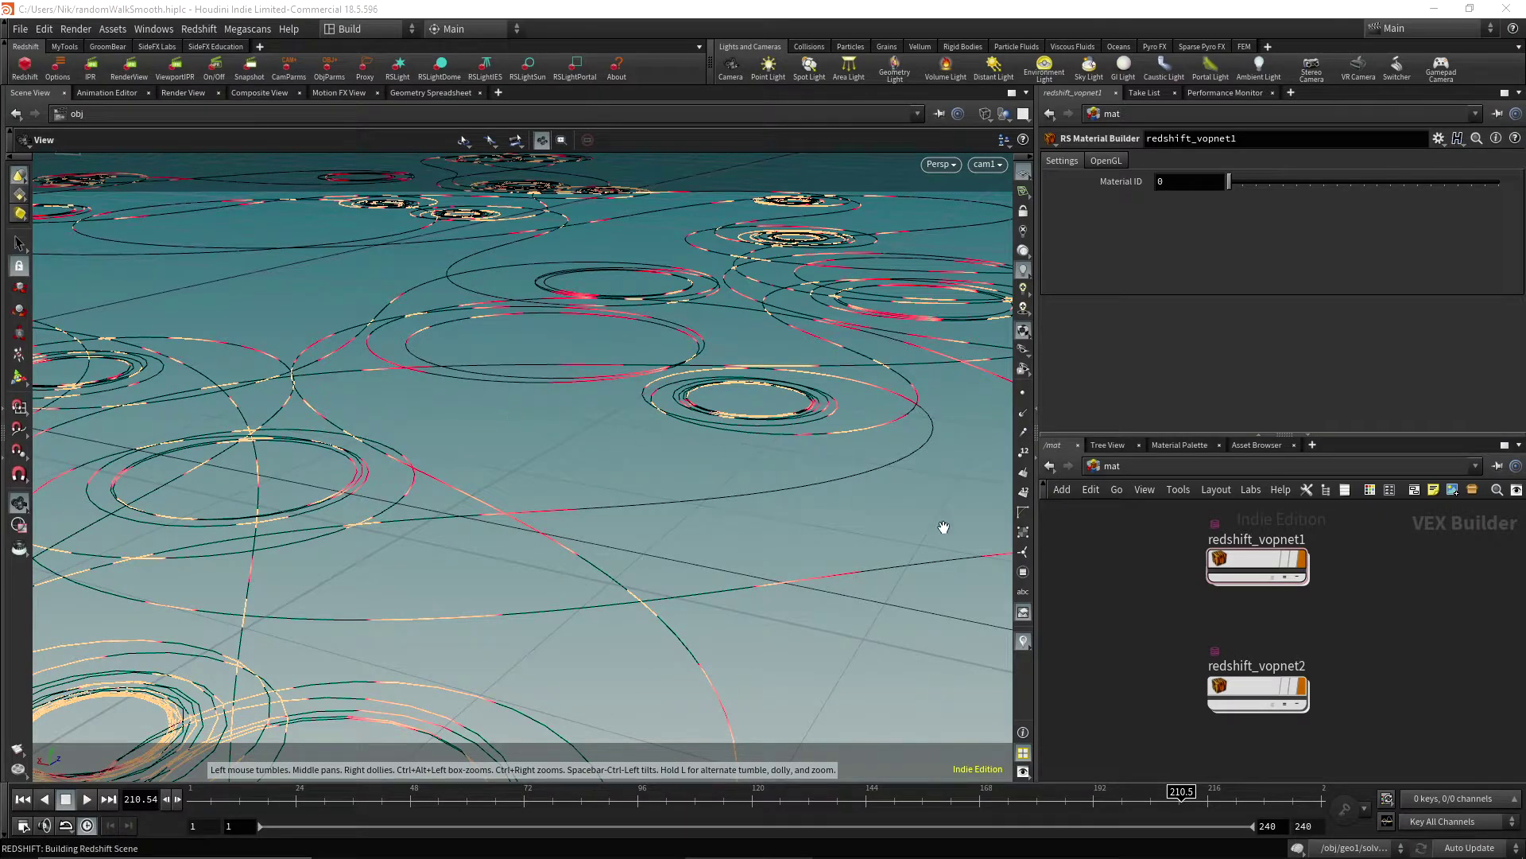
# In redshift_vopnet2, inspect TextureSampler1, TriPlanar1 (scale 13.0064) and the Plastic Material1
pyautogui.doubleClick(1264, 682)
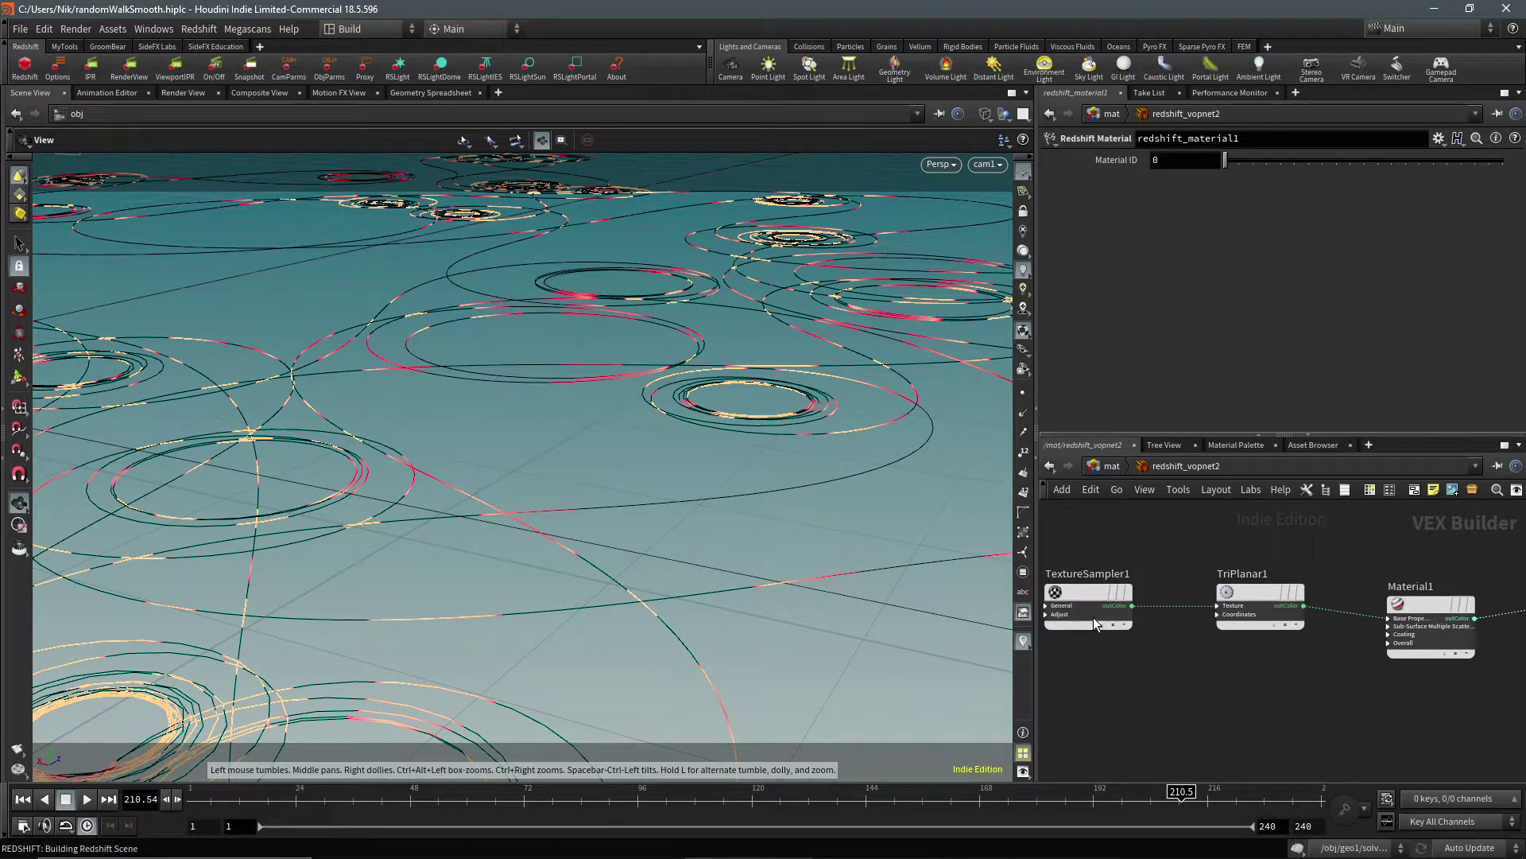
pyautogui.scroll(-2, 1213, 691)
pyautogui.click(1167, 654)
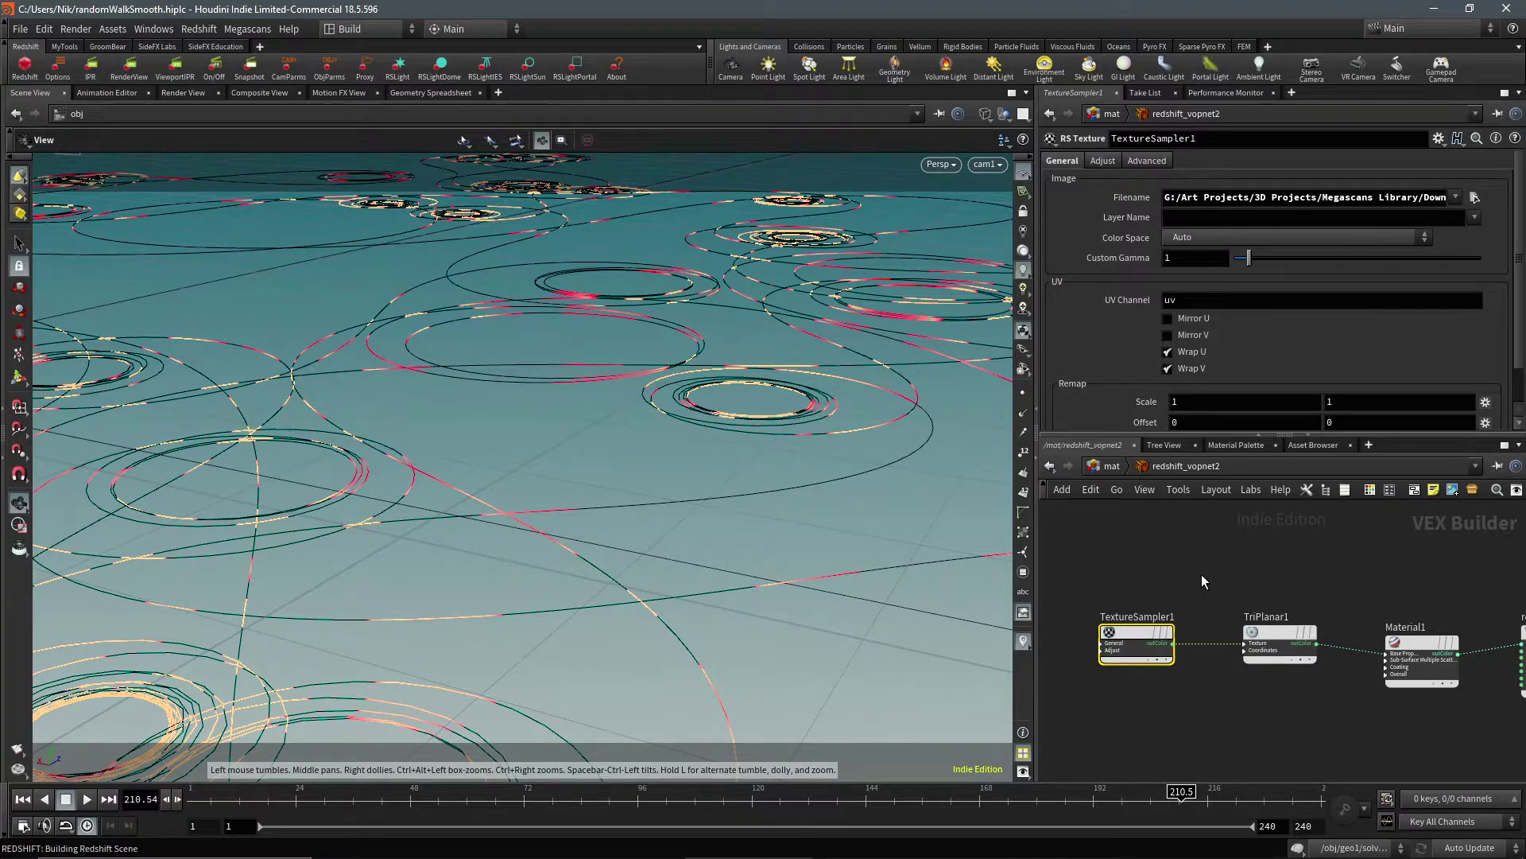
pyautogui.click(1258, 629)
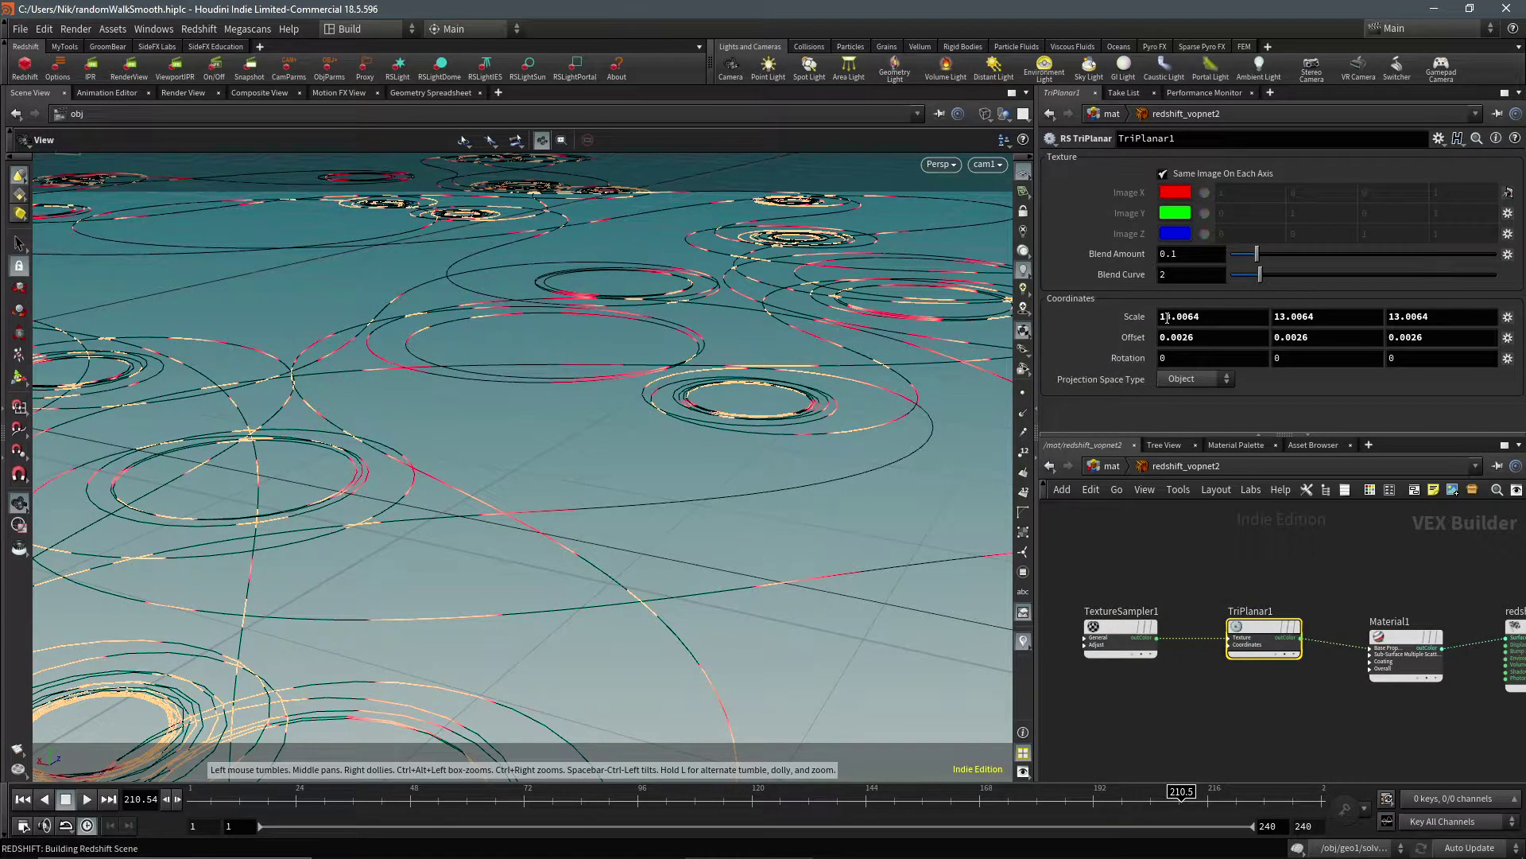
pyautogui.moveTo(1383, 642); pyautogui.dragTo(1313, 650, button='middle')
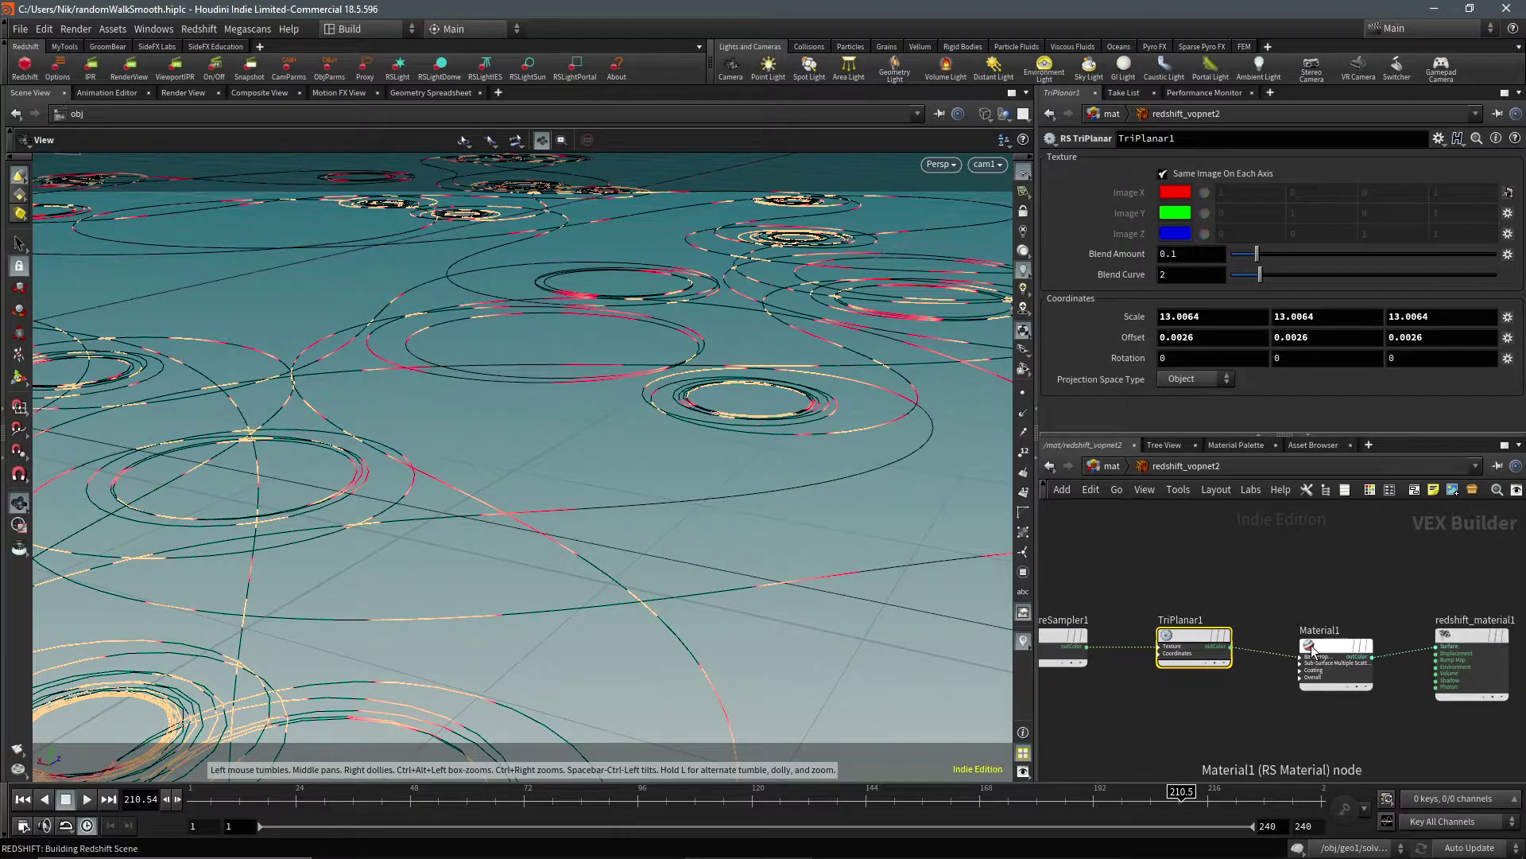
pyautogui.click(1313, 651)
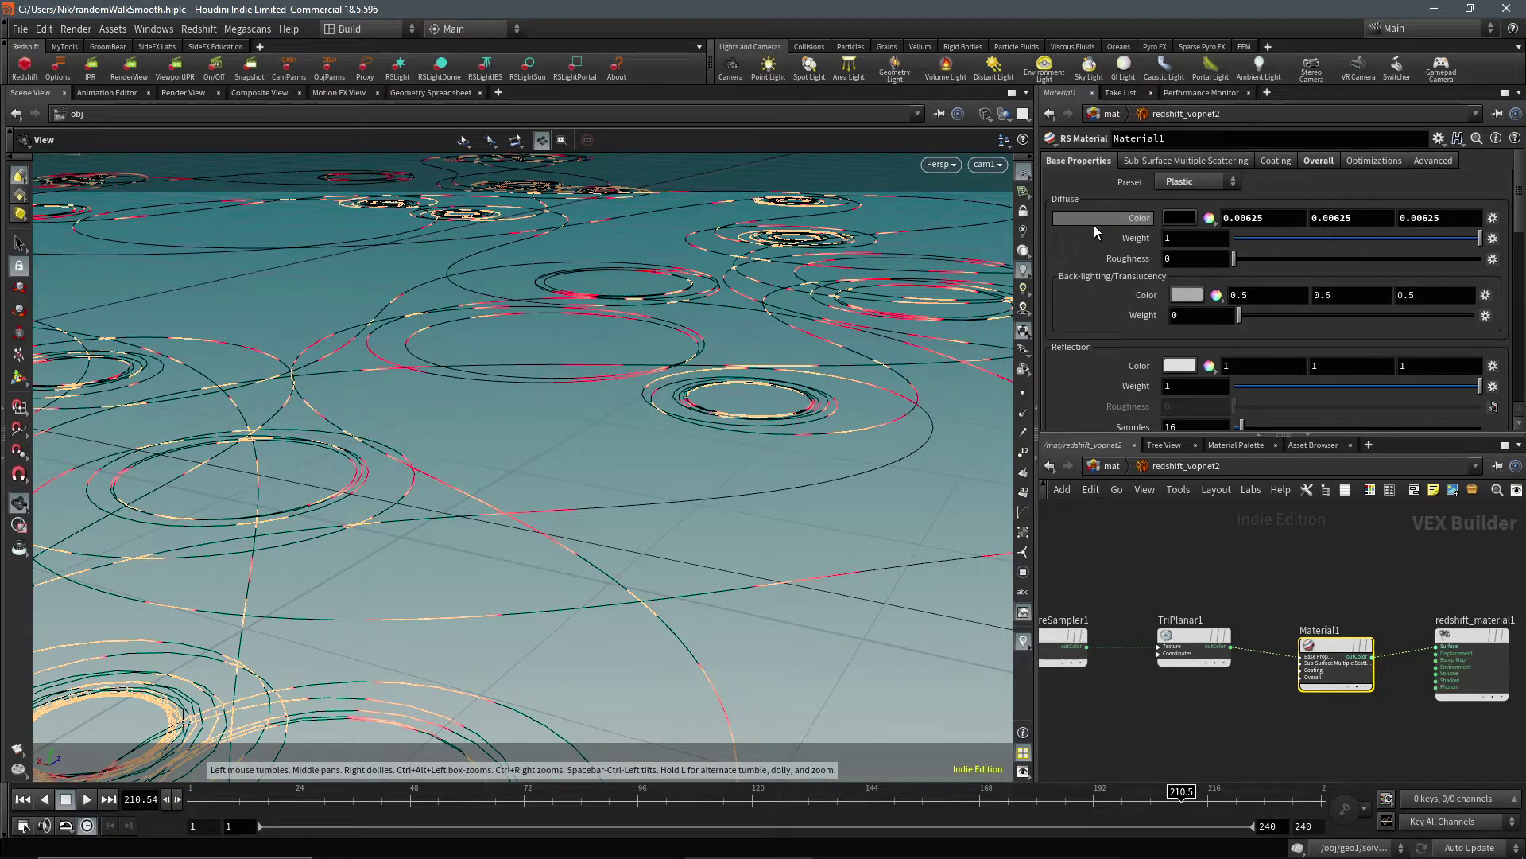
# Review the floor material's Reflection (IOR 1.49), Sheen and Refraction settings alongside the render view
pyautogui.scroll(-5, 1137, 247)
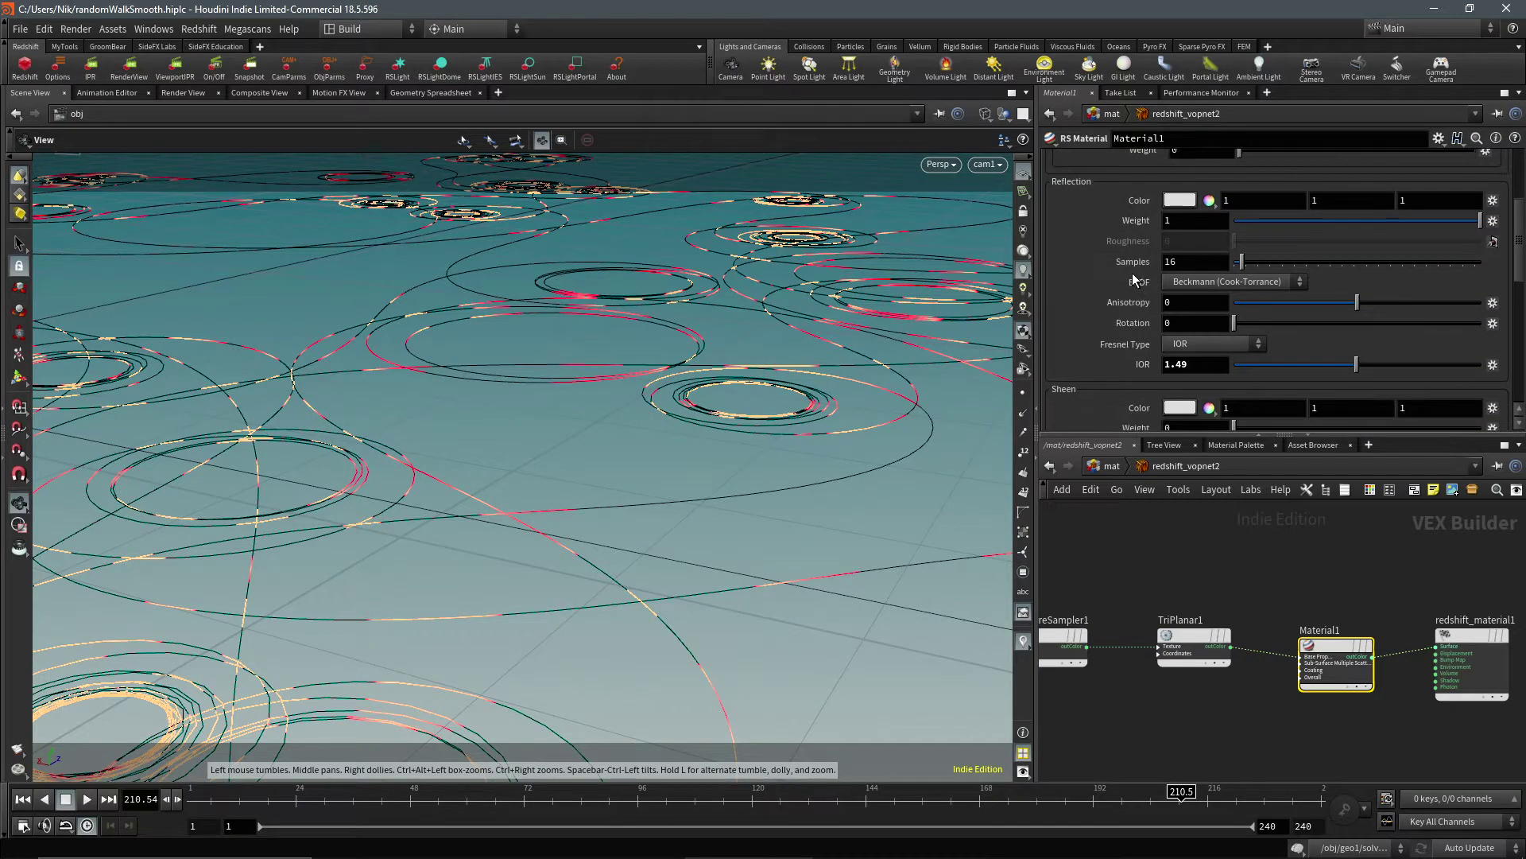
pyautogui.scroll(2, 1132, 270)
pyautogui.moveTo(215, 9); pyautogui.dragTo(623, 3)
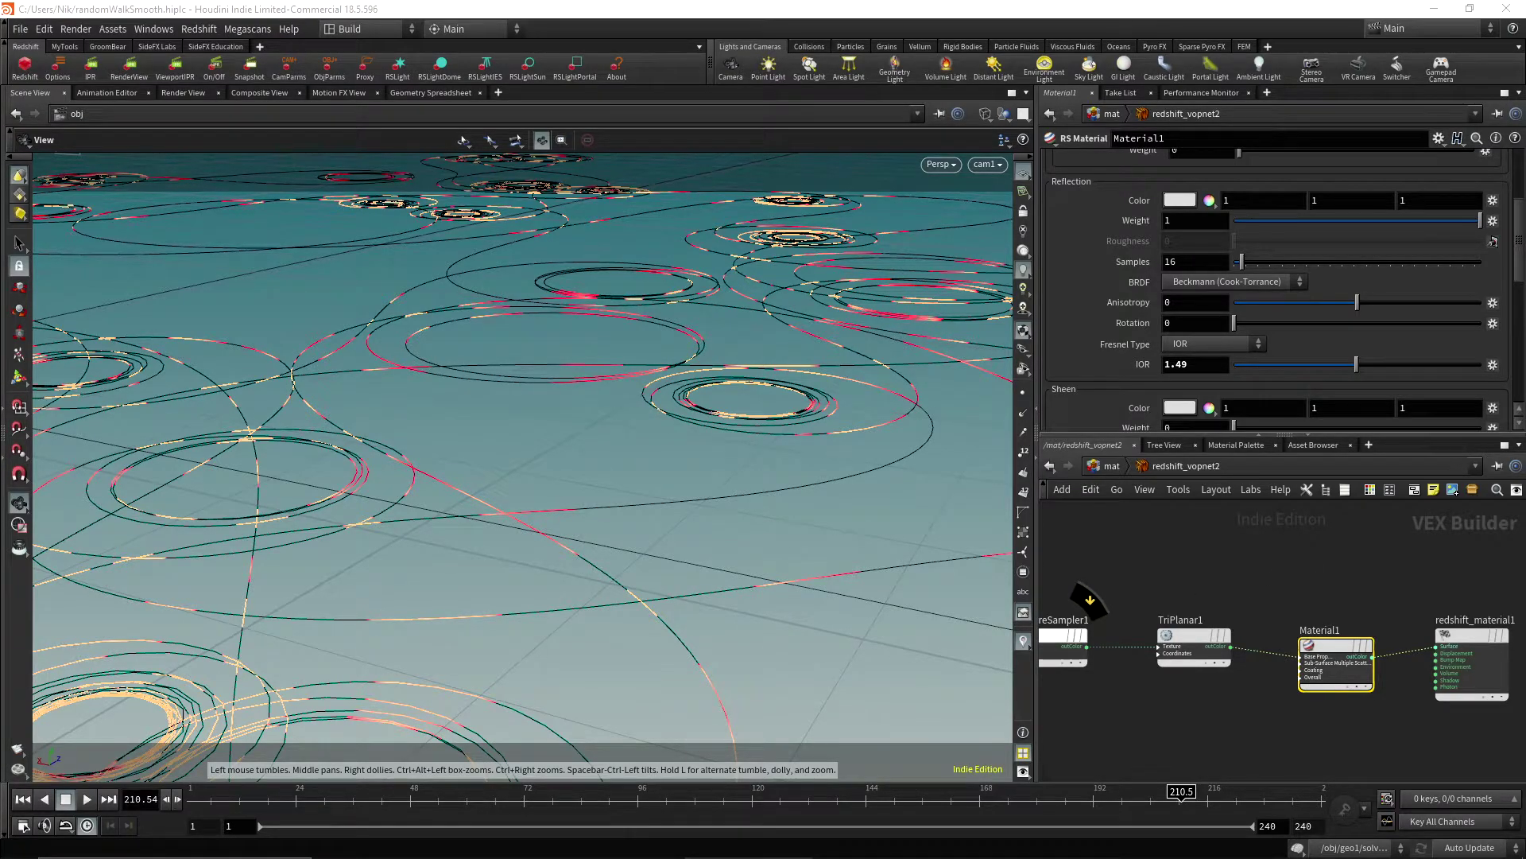
pyautogui.scroll(2, 1353, 576)
pyautogui.scroll(-1, 1104, 355)
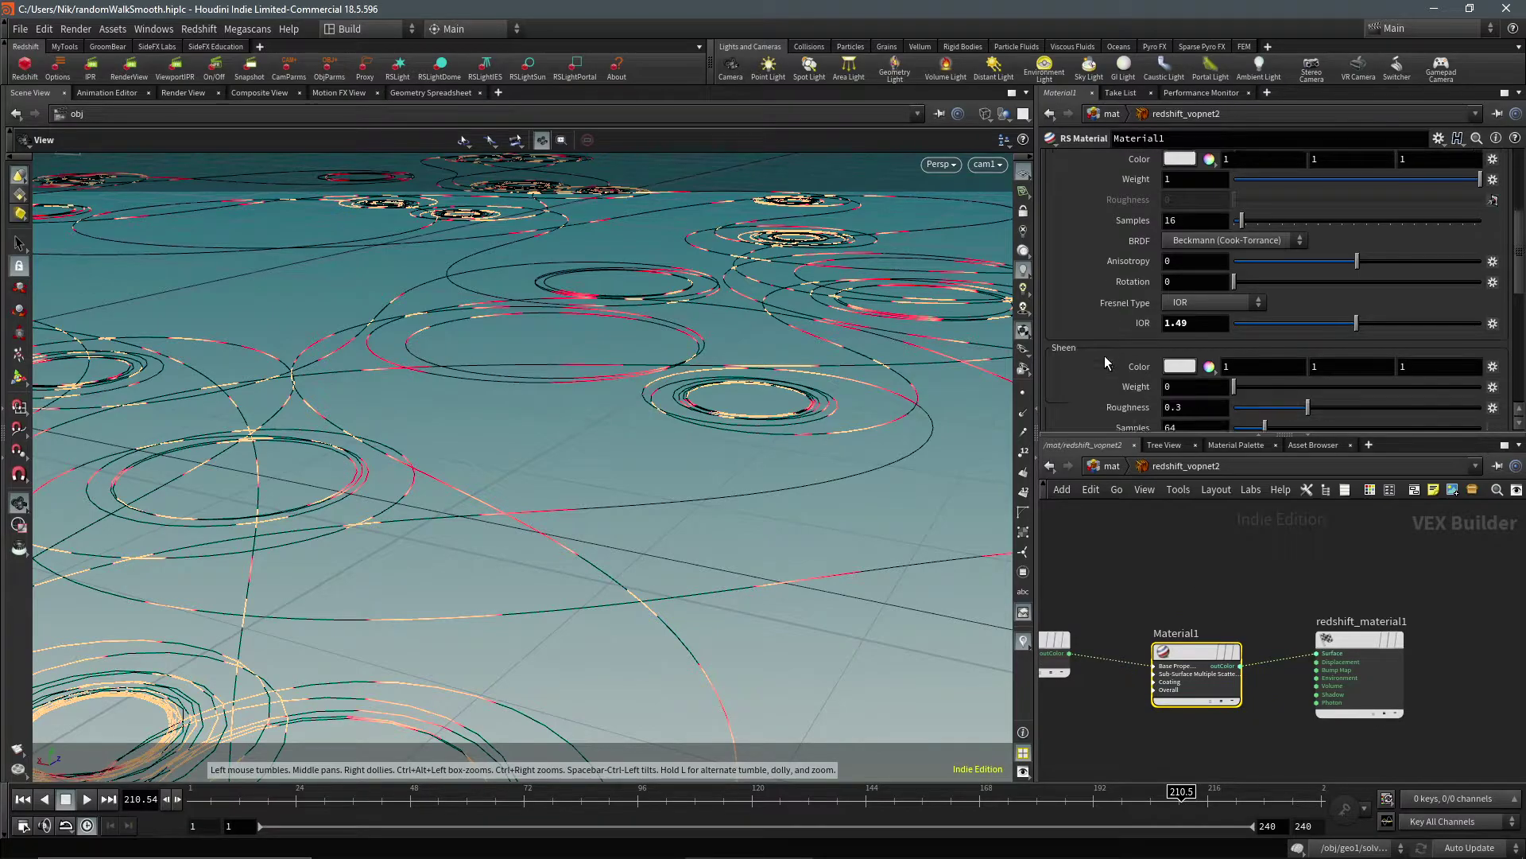
pyautogui.scroll(-3, 1104, 356)
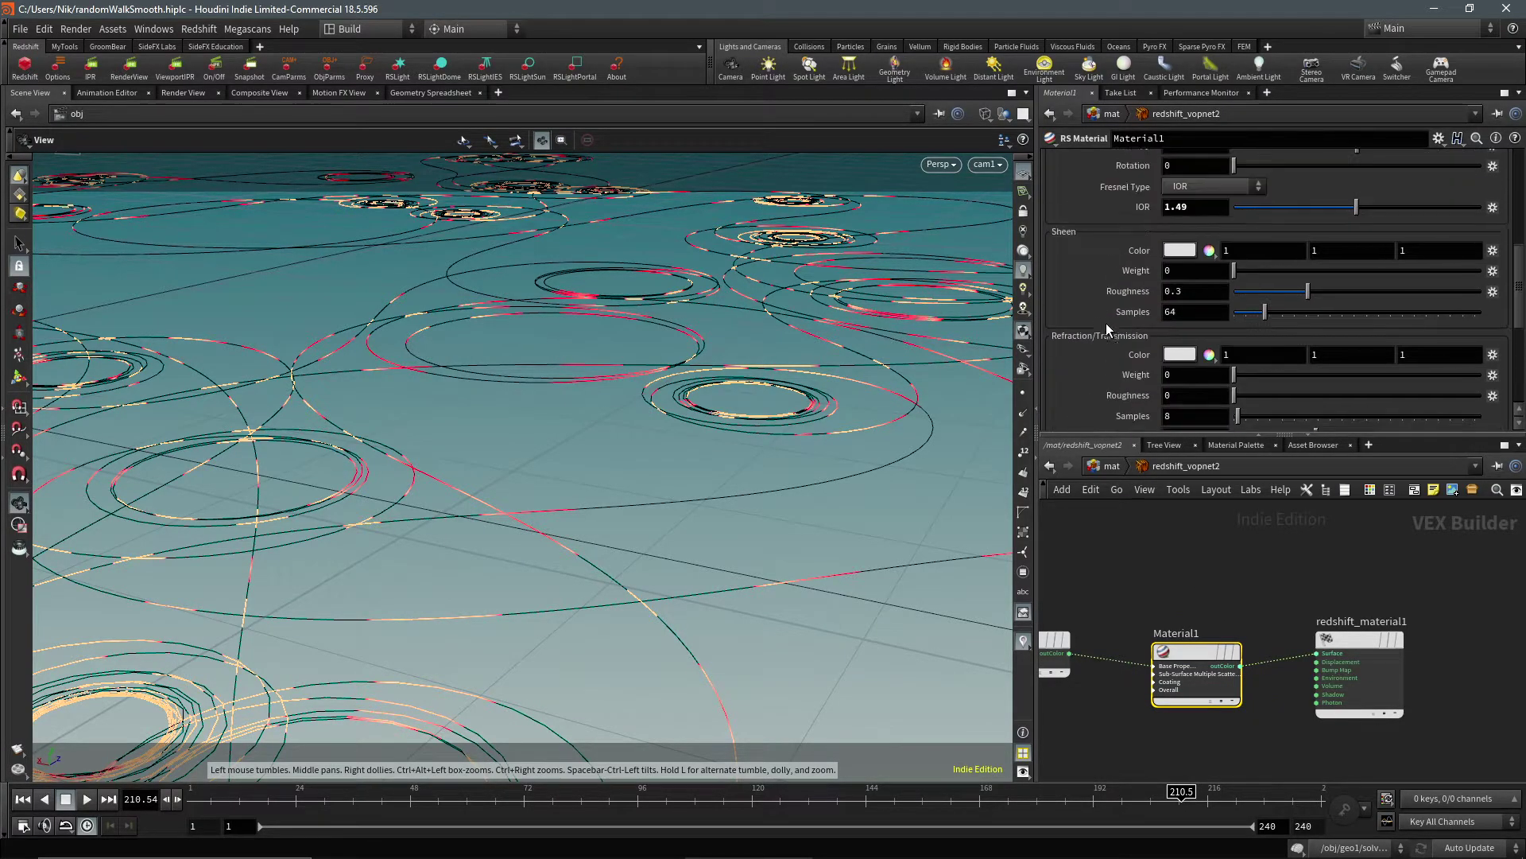
pyautogui.scroll(5, 1105, 322)
# Check the floor material's Overall and emission settings, then deselect it
pyautogui.click(1321, 162)
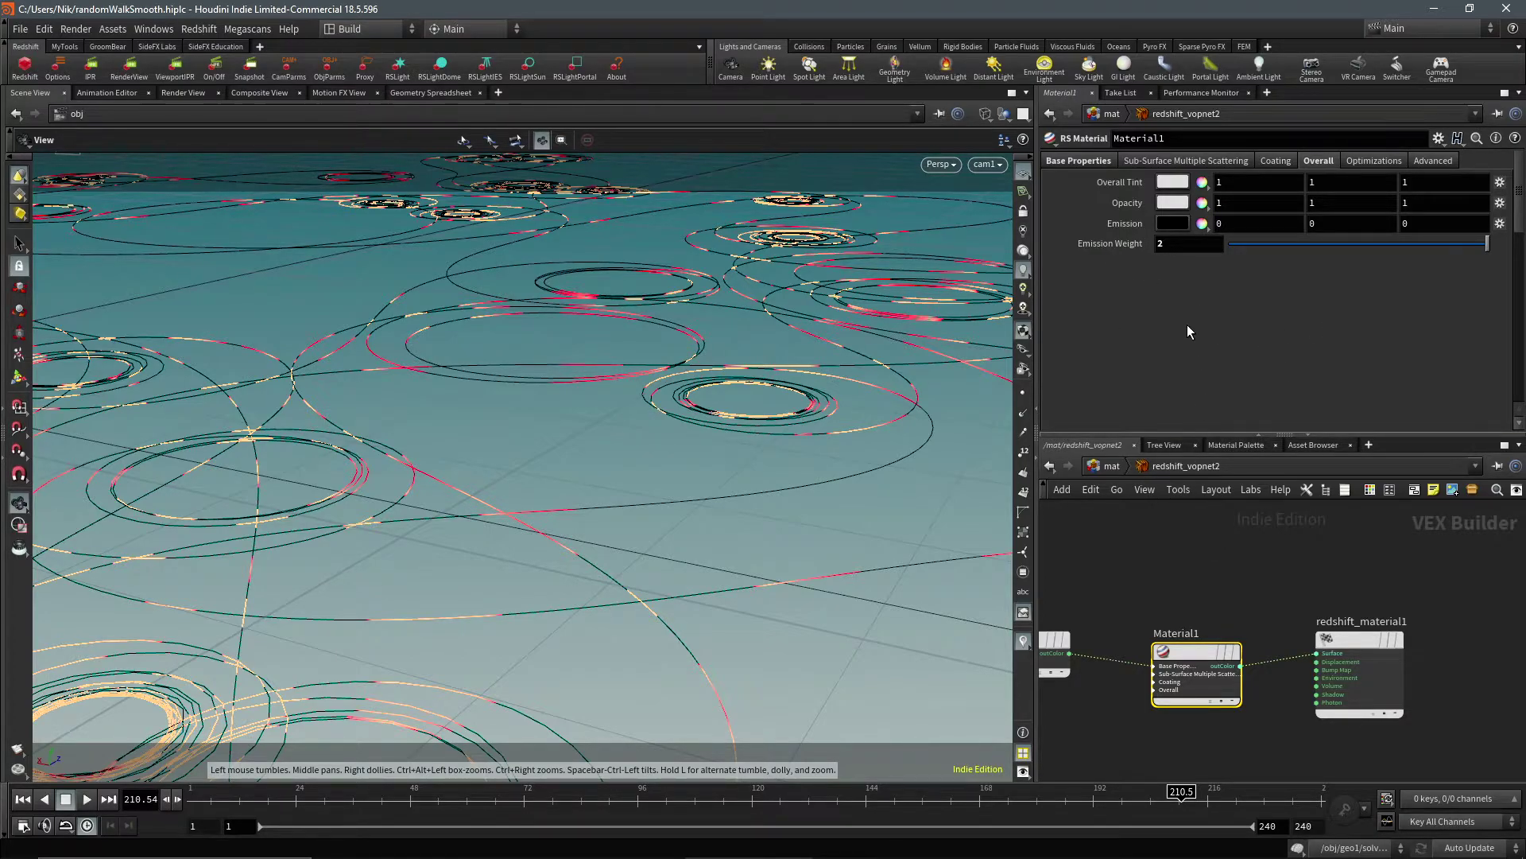
pyautogui.click(1223, 557)
pyautogui.moveTo(1324, 562); pyautogui.dragTo(1395, 563, button='middle')
# Switch to the object-level network from the path dropdown
pyautogui.click(1128, 469)
pyautogui.click(1152, 469)
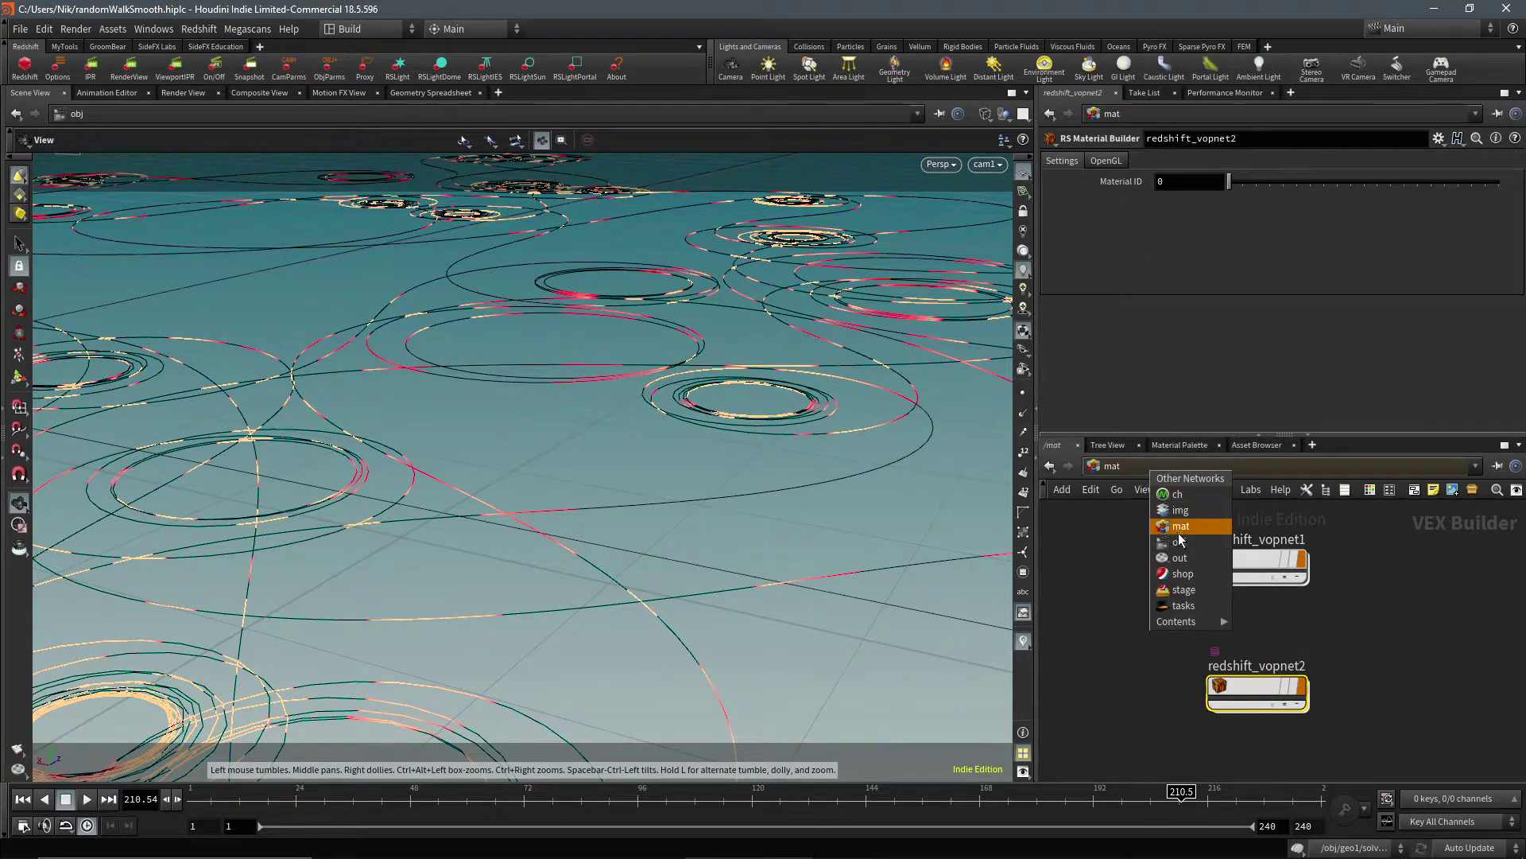
pyautogui.click(1186, 543)
pyautogui.click(1165, 545)
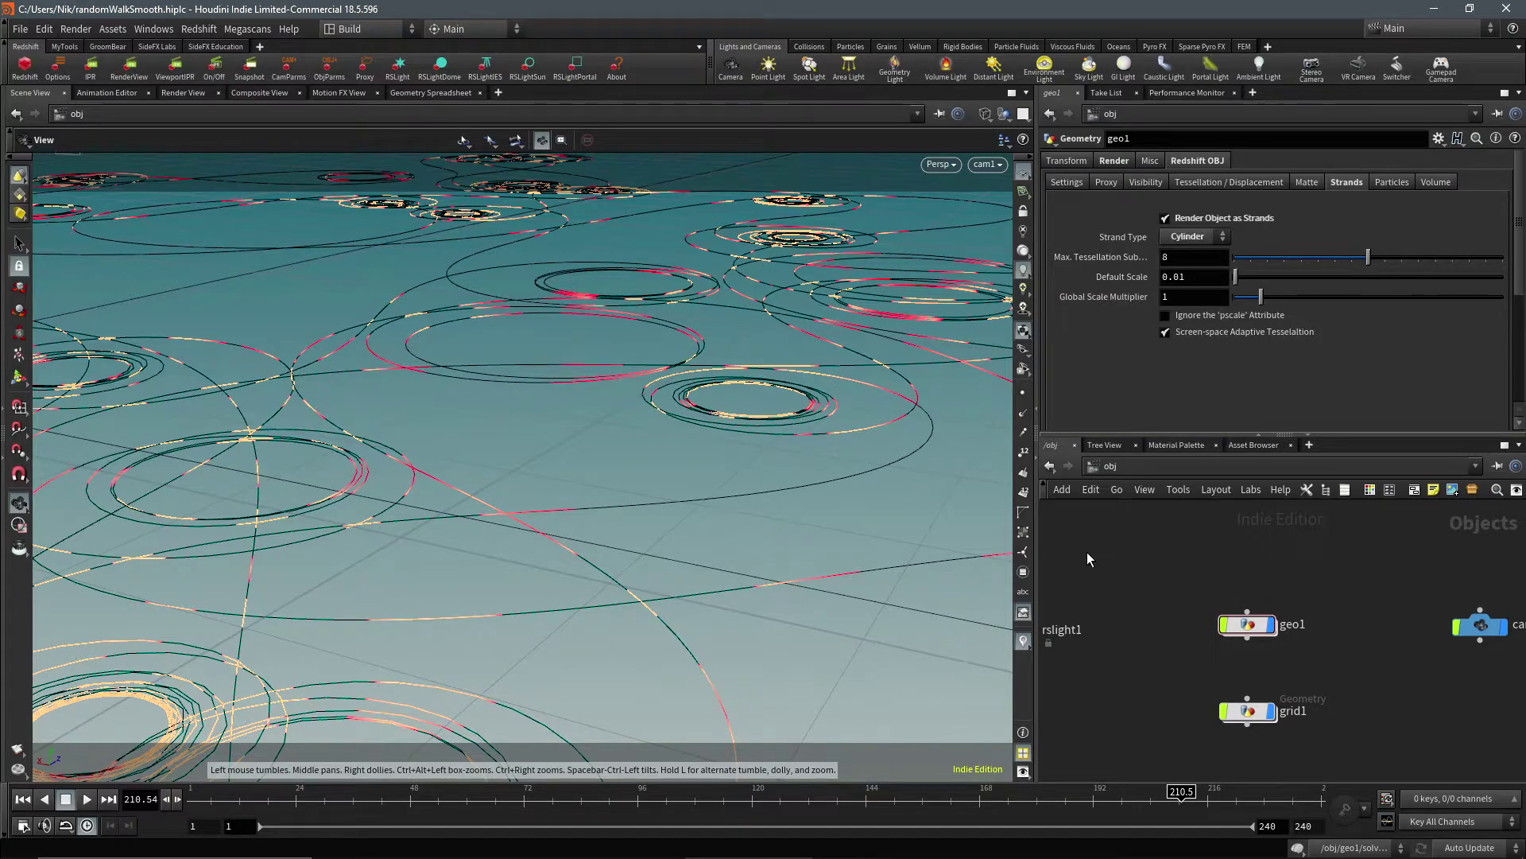
# Select geo1 to show its Cylinder strand settings: max tessellation 8, default scale 0.01
pyautogui.moveTo(1089, 559); pyautogui.dragTo(1125, 544, button='middle')
pyautogui.click(629, 617)
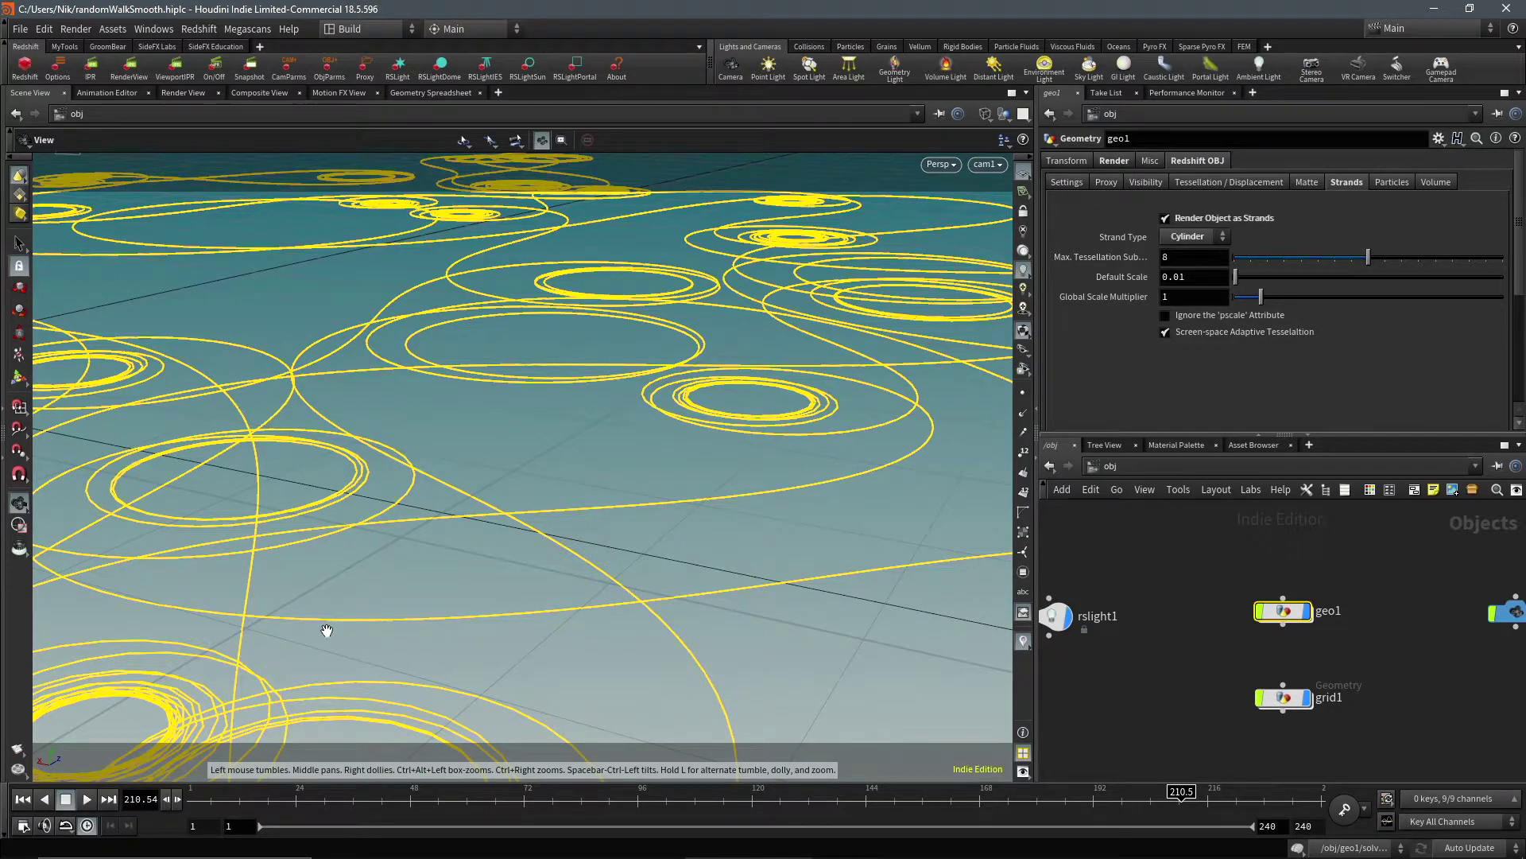
pyautogui.click(1203, 617)
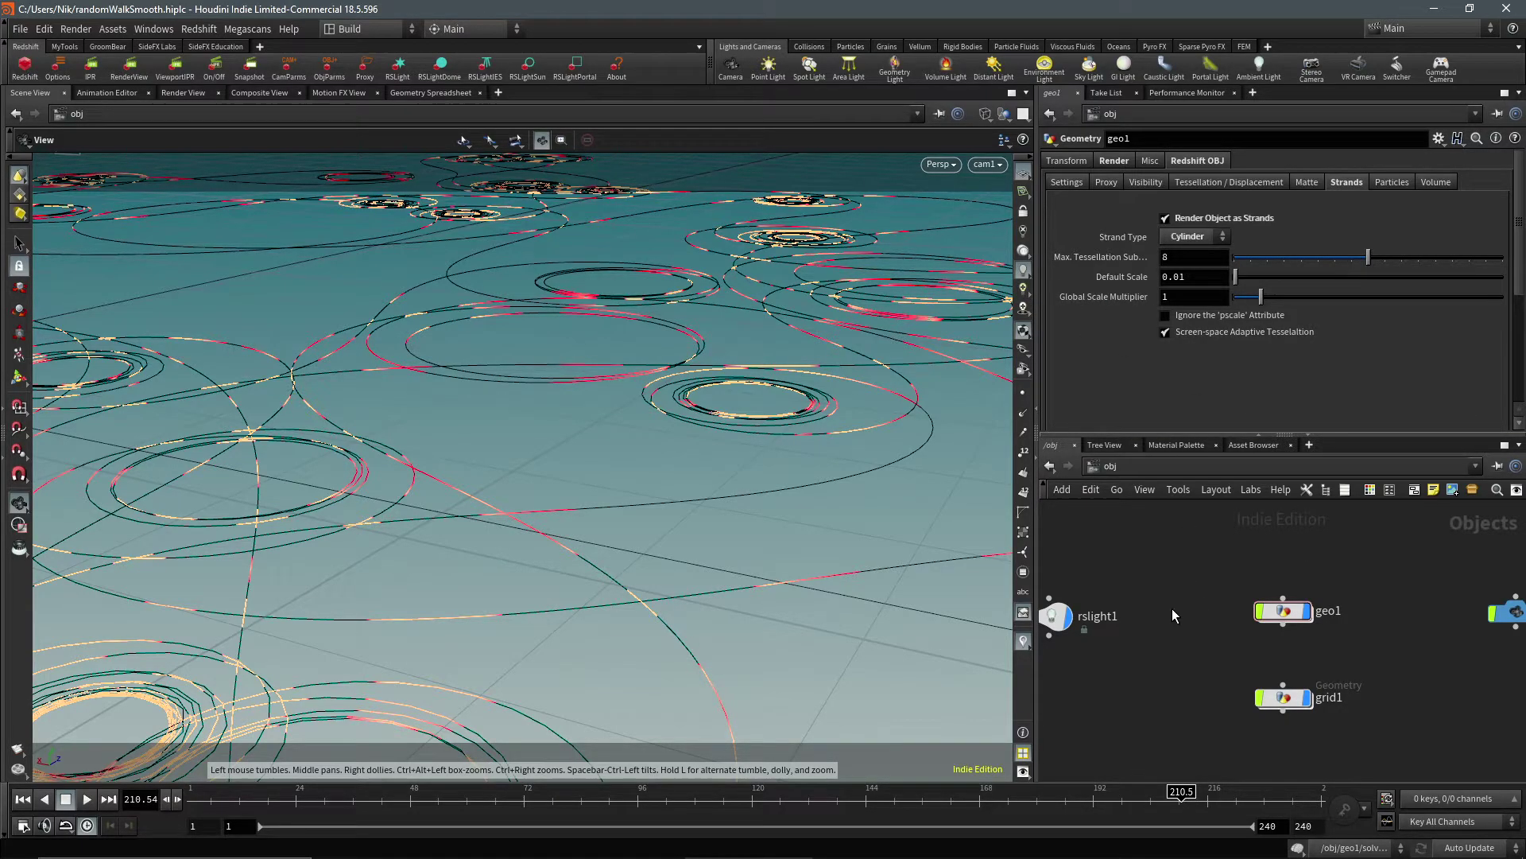
pyautogui.moveTo(1172, 612); pyautogui.dragTo(1168, 592, button='middle')
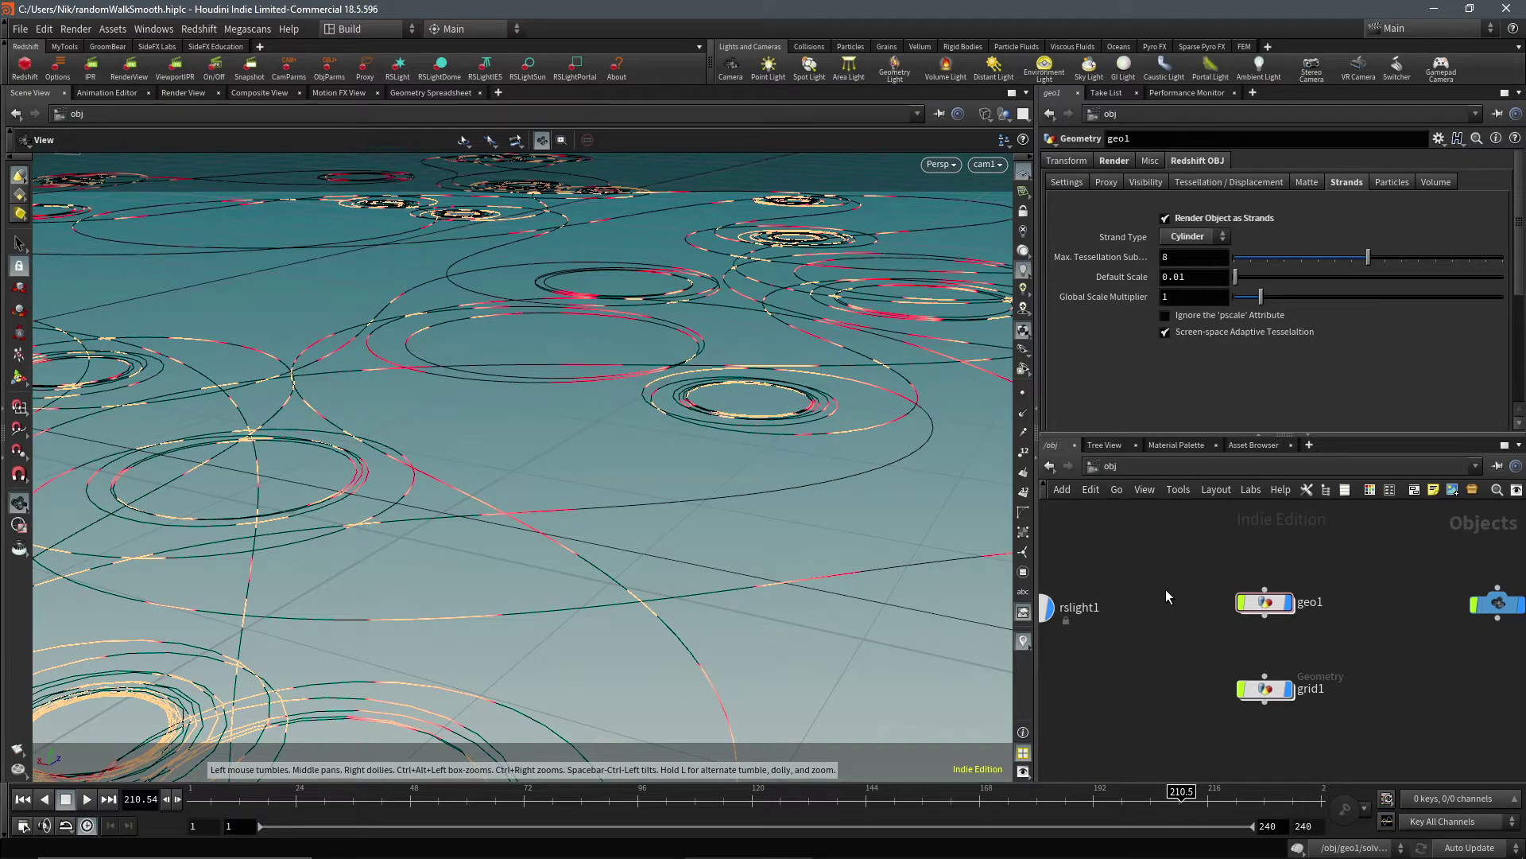